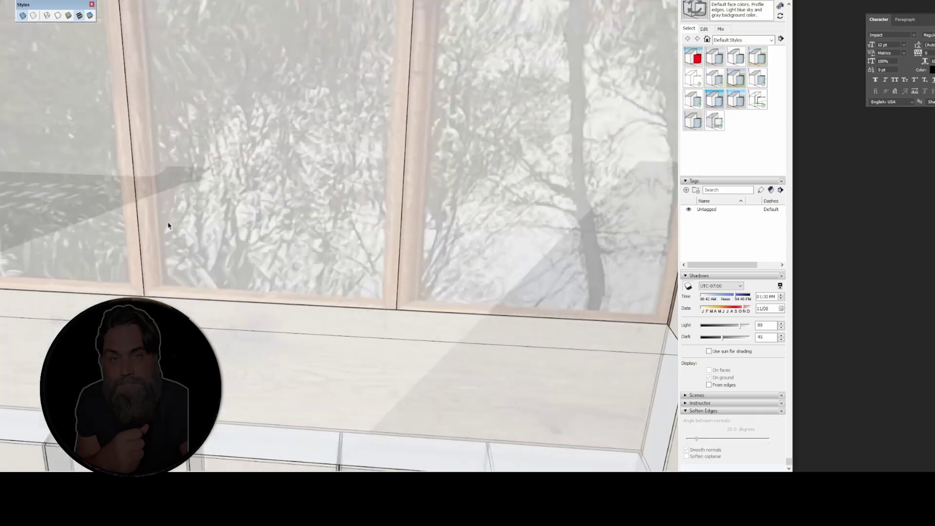
Step: Draw a small rectangle on the sill surface, with one corner at the foot of the vertical line between two glass panes
mouse_move(168, 226)
middle_down()
mouse_move(328, 296)
mouse_move(466, 263)
mouse_move(396, 234)
mouse_move(323, 238)
middle_up()
scroll(399, 222, up, 5)
scroll(407, 205, down, 6)
scroll(314, 266, up, 2)
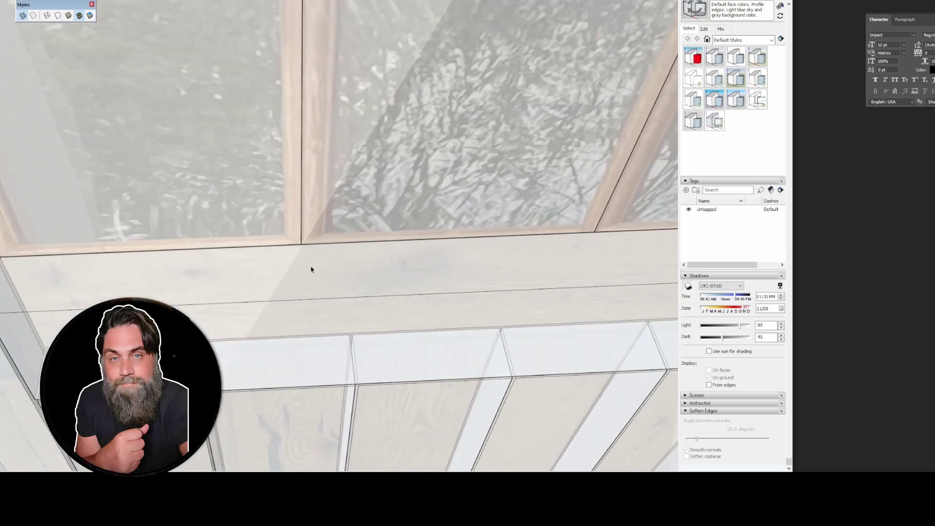
scroll(311, 269, up, 1)
key(c)
click(302, 275)
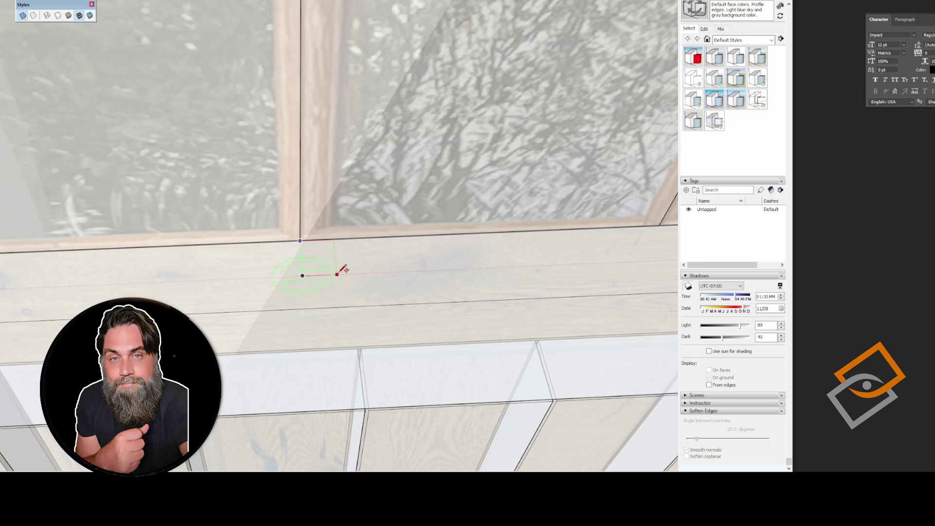
click(348, 274)
key(space)
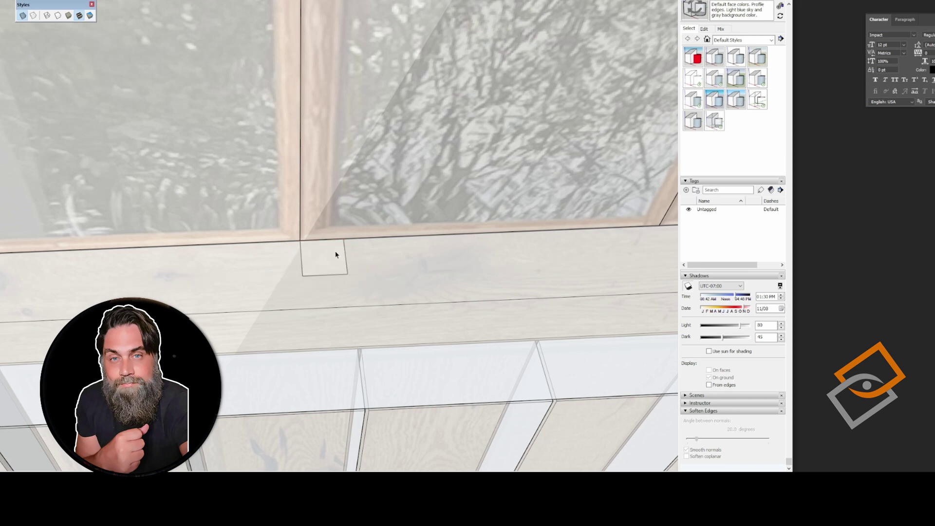
Step: Copy the rectangle to the other side of the pane line and delete the shared edge to merge both halves
click(343, 240)
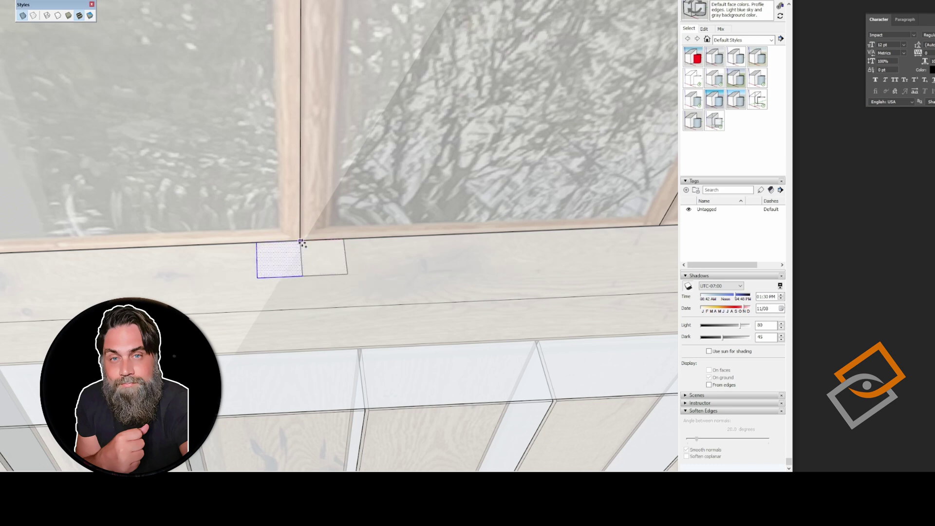
click(301, 241)
key(space)
key(Delete)
Step: Narrow the merged rectangle by scaling its width symmetrically about its centre
click(309, 272)
key(s)
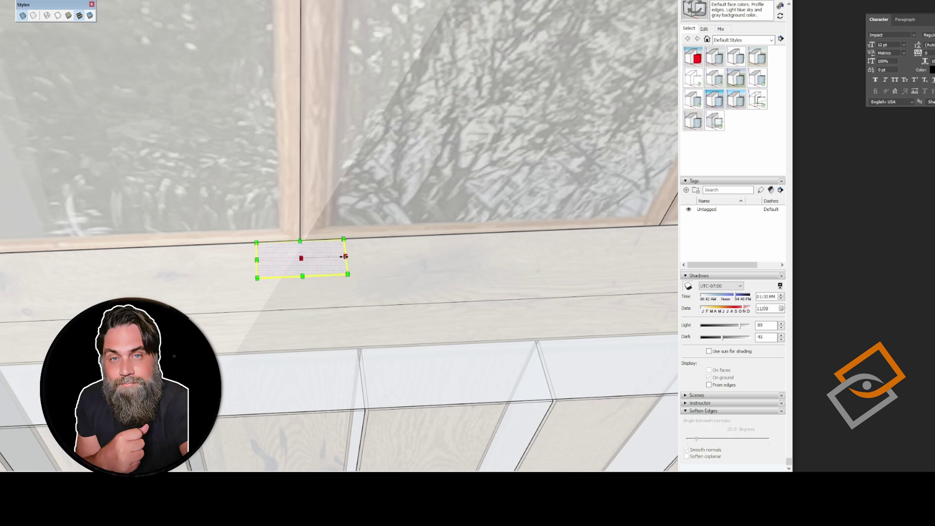
ctrl+drag(344, 256, 301, 265)
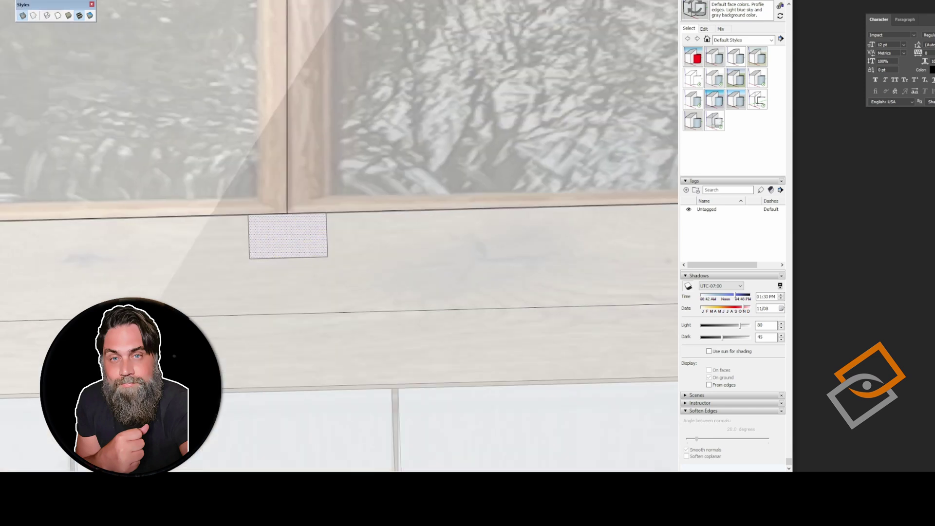
Step: Place a guide parallel to the rectangle's glass-side edge, offset inward by about 3/16"
scroll(277, 202, up, 6)
scroll(310, 258, up, 3)
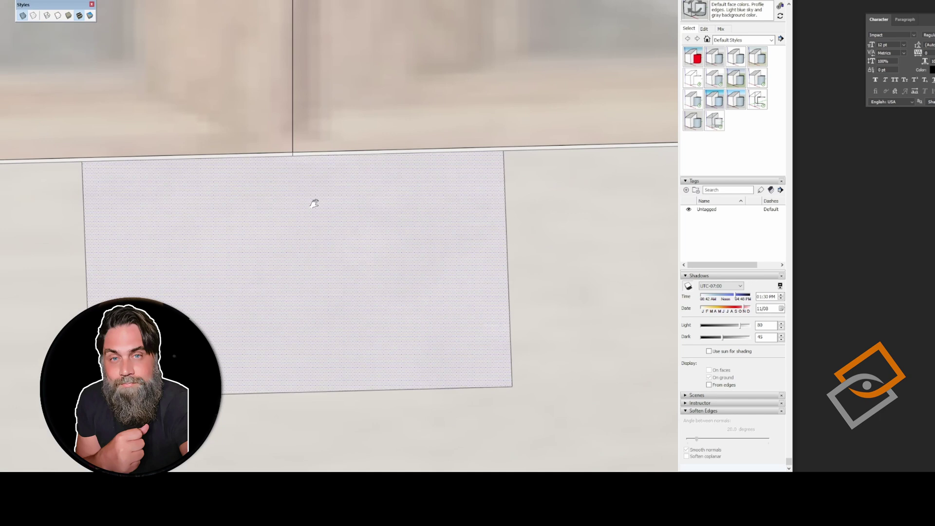
key(t)
click(243, 146)
scroll(228, 178, down, 1)
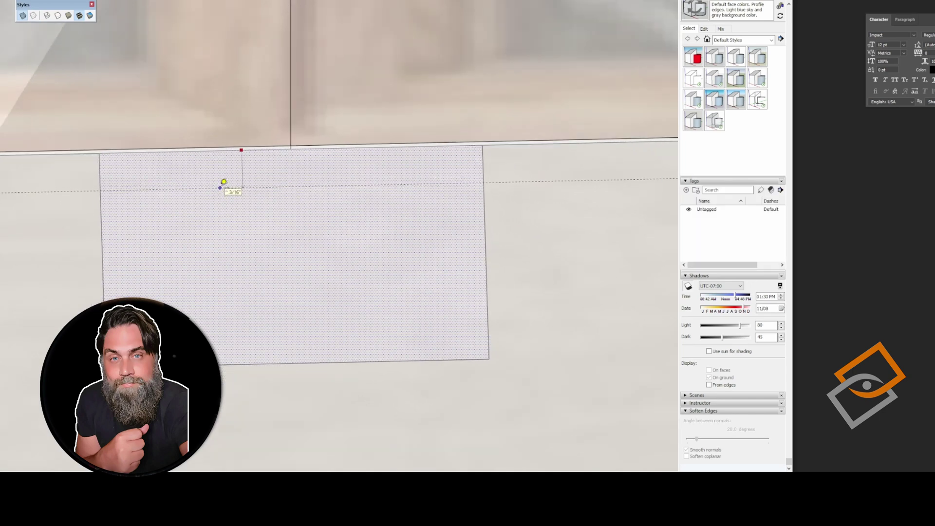
click(223, 181)
scroll(268, 267, down, 3)
scroll(273, 265, up, 1)
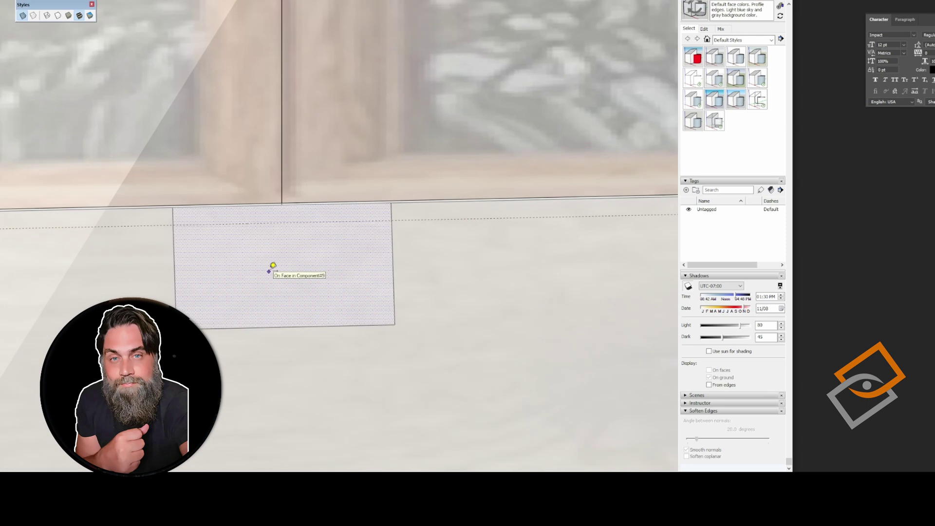
Step: Add guides along the rectangle's centreline, inset from both sides, and parallel to the edge farthest from the glass
click(392, 249)
click(282, 204)
click(283, 252)
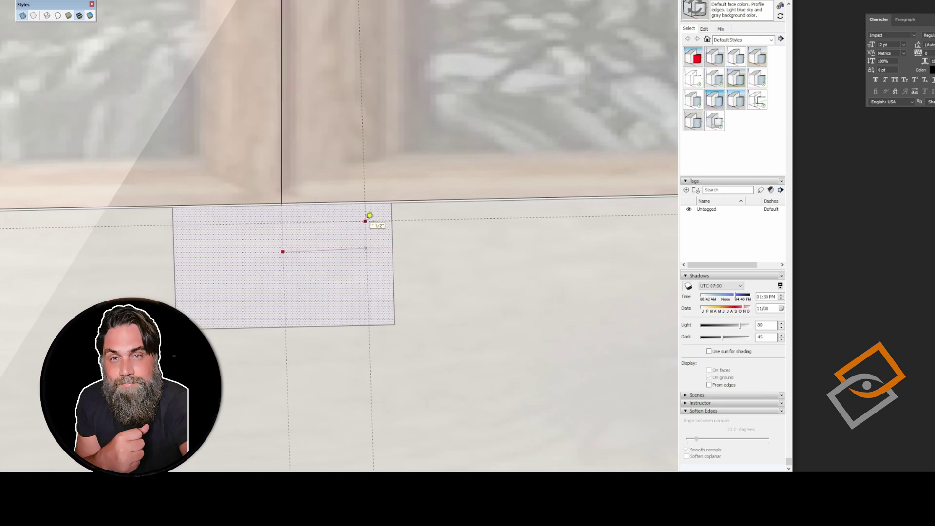
click(371, 215)
click(283, 246)
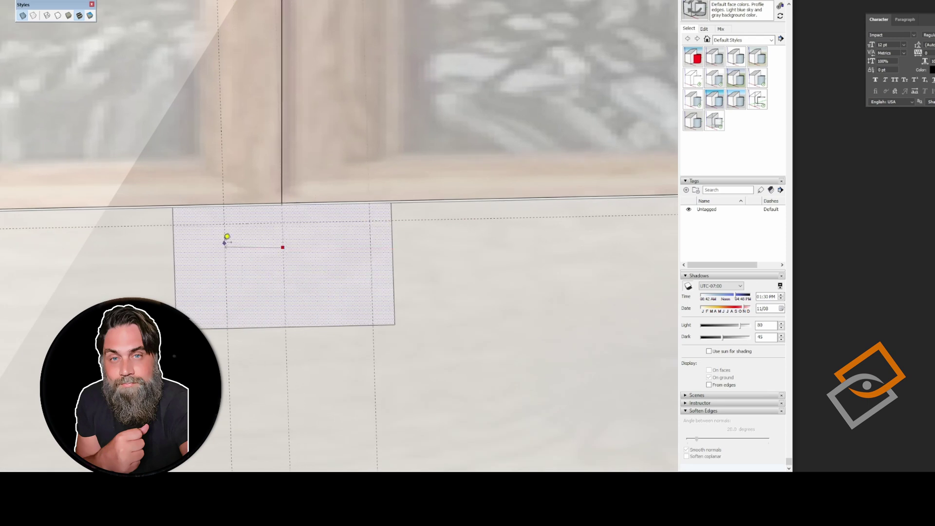
click(195, 236)
click(326, 322)
click(325, 310)
Step: Draw two short shoulder lines from the rectangle's sides to the side guides, following the guide nearest the glass
key(l)
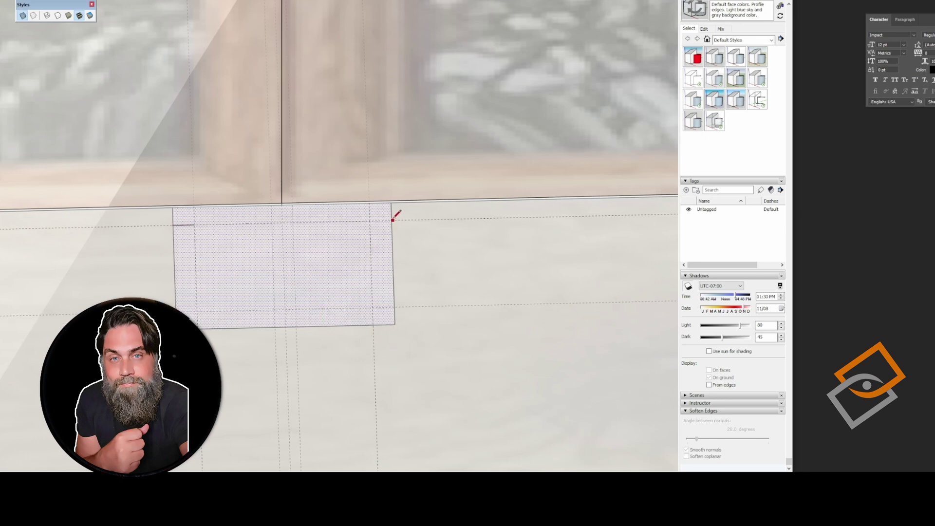
scroll(272, 317, up, 3)
click(155, 139)
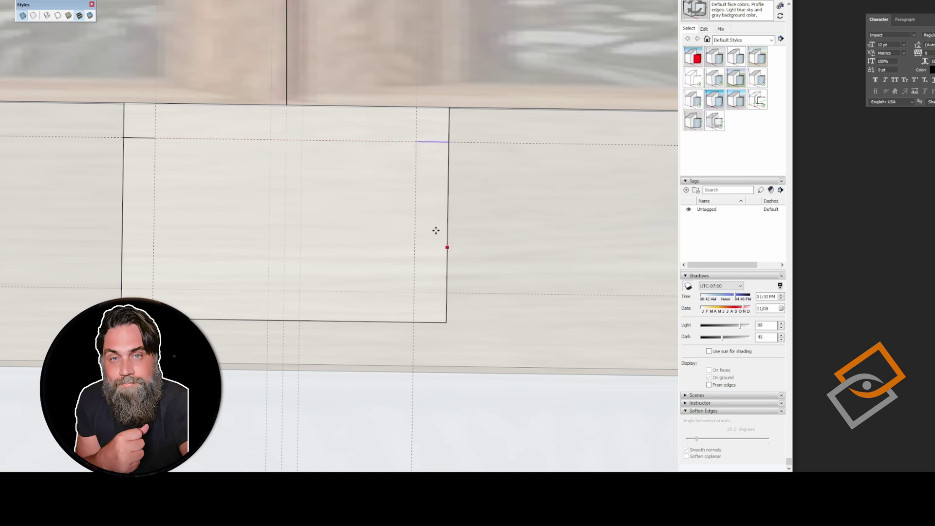
Step: Draw the two short sides of a narrow central tab between the rectangle's outer edge and the nearest parallel guide
key(l)
scroll(115, 153, up, 2)
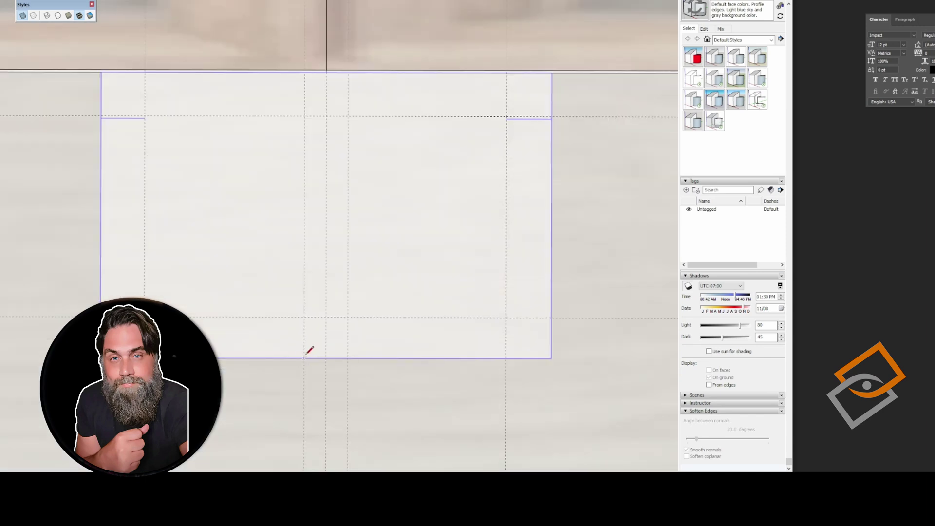
click(303, 317)
click(304, 358)
click(348, 358)
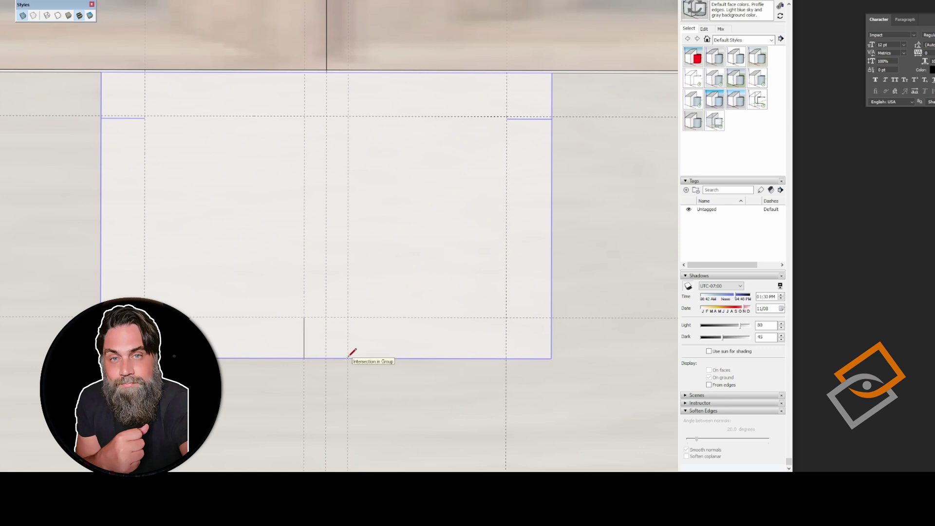
click(348, 317)
Step: Draw an arc between the inner ends of the shoulder lines, bulging out to the guide at the central tab
mouse_move(211, 217)
middle_down()
mouse_move(213, 241)
mouse_move(189, 223)
mouse_move(180, 177)
middle_up()
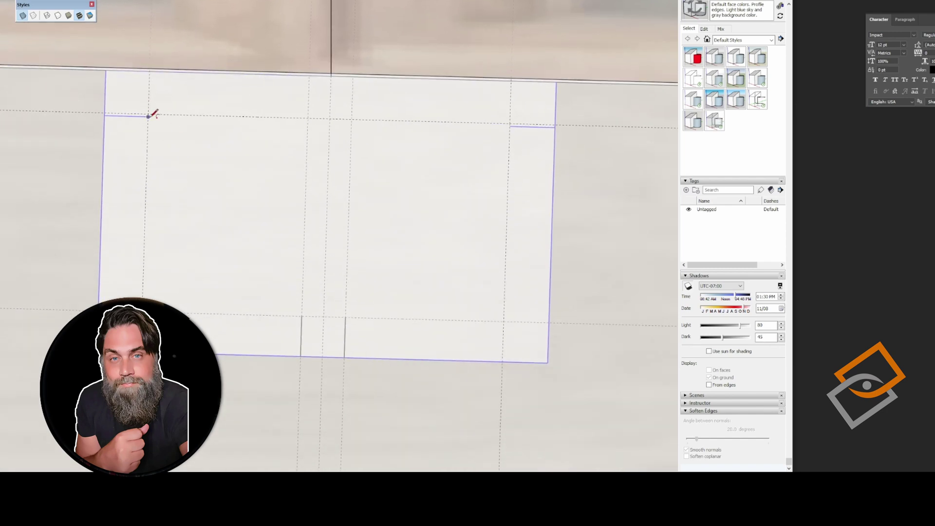
click(510, 126)
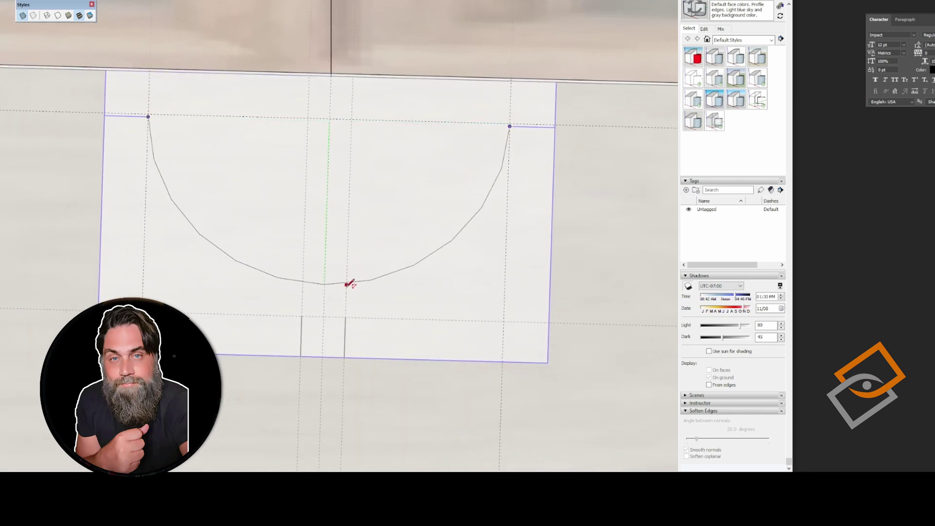
click(348, 315)
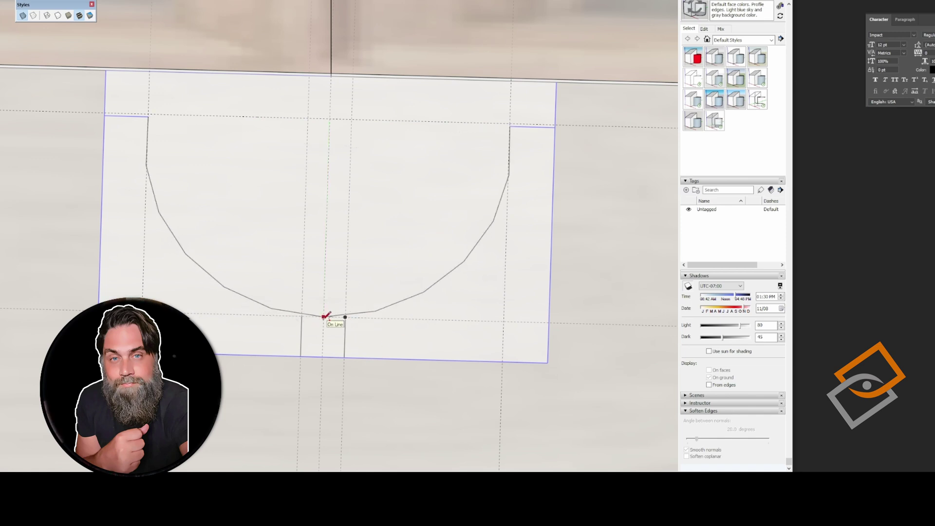
Step: Trim the surplus geometry around the arc and tab, and delete all guides
scroll(324, 317, up, 2)
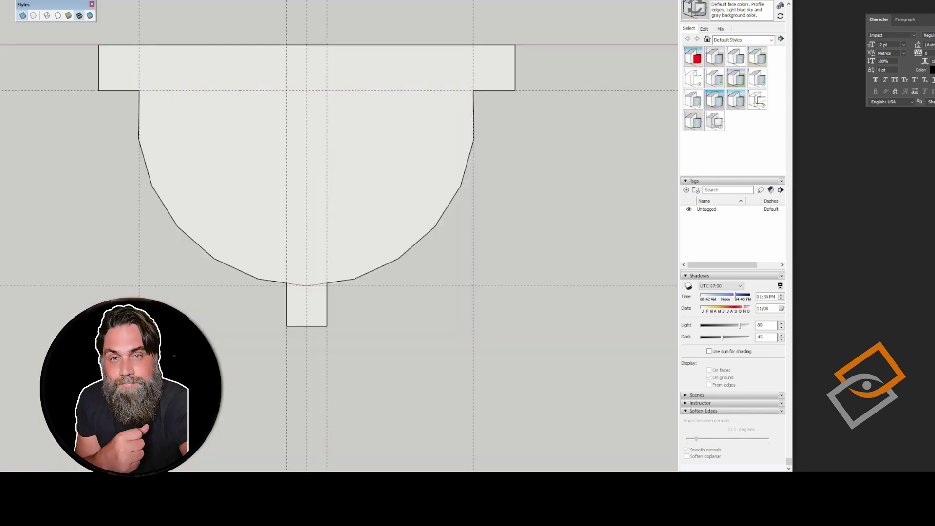
key(alt+g)
scroll(302, 280, down, 5)
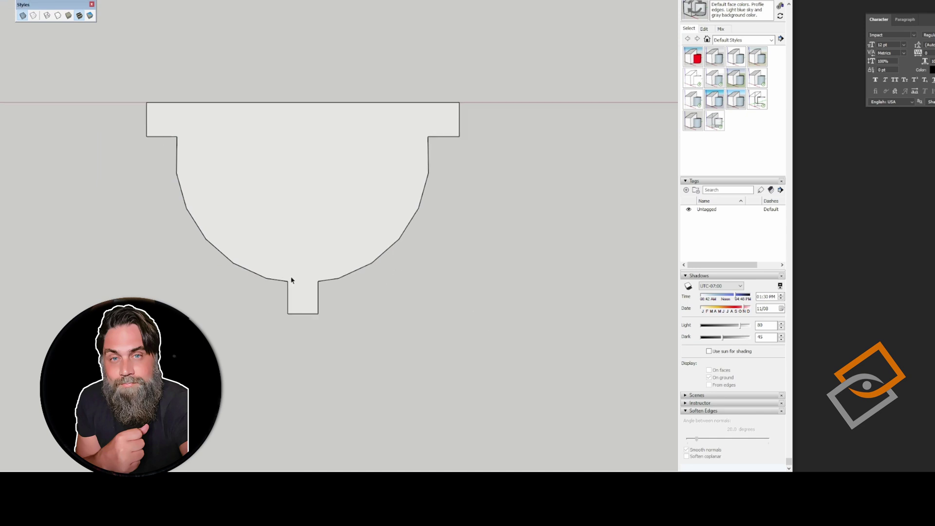
Step: Shorten the central tab by moving its end edge inward, and widen it symmetrically by scaling its sides about the centre
scroll(308, 224, up, 5)
key(m)
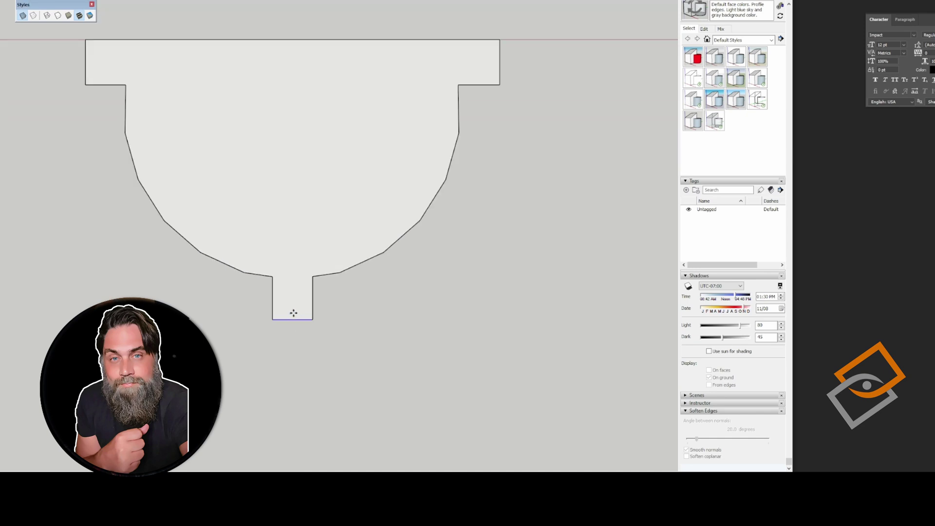
click(293, 306)
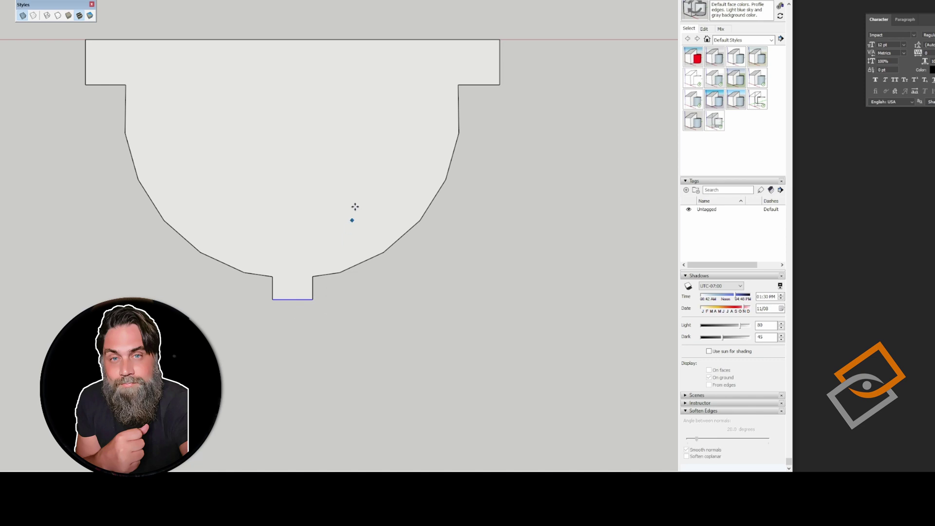
scroll(355, 207, down, 2)
scroll(353, 198, up, 4)
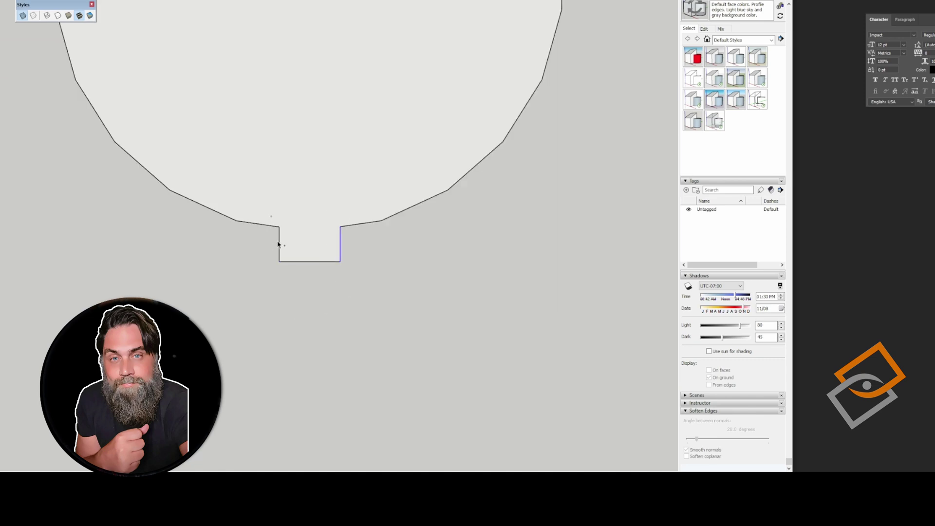
key(s)
ctrl+drag(341, 244, 352, 246)
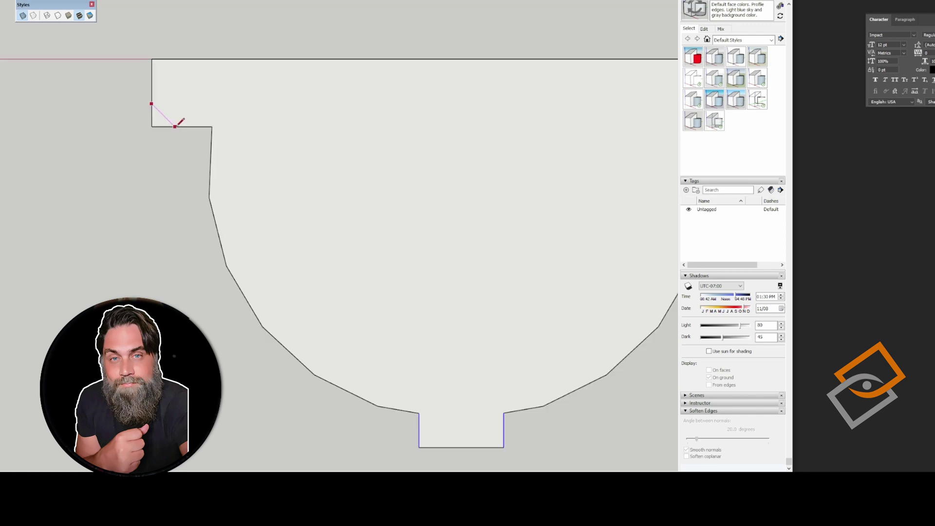
Step: Chamfer both outer corners of the profile's wide flange with short diagonal edges
scroll(175, 126, down, 2)
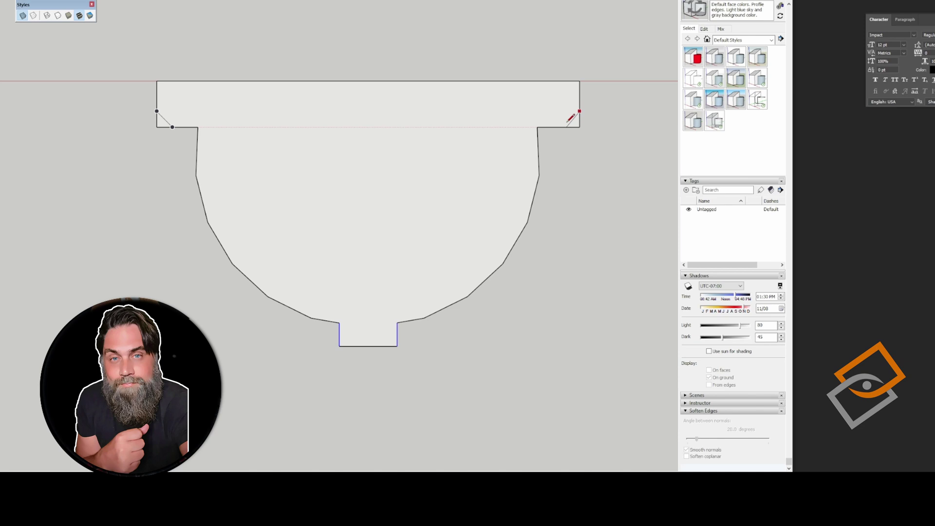
right_click(163, 124)
click(229, 192)
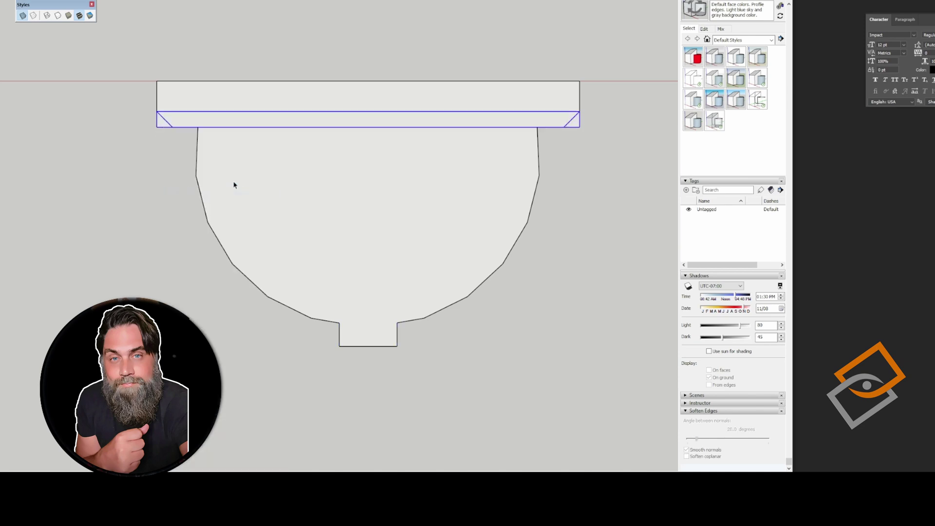
Step: Turn off the X-ray display and show the model with opaque, untextured faces
scroll(266, 197, down, 6)
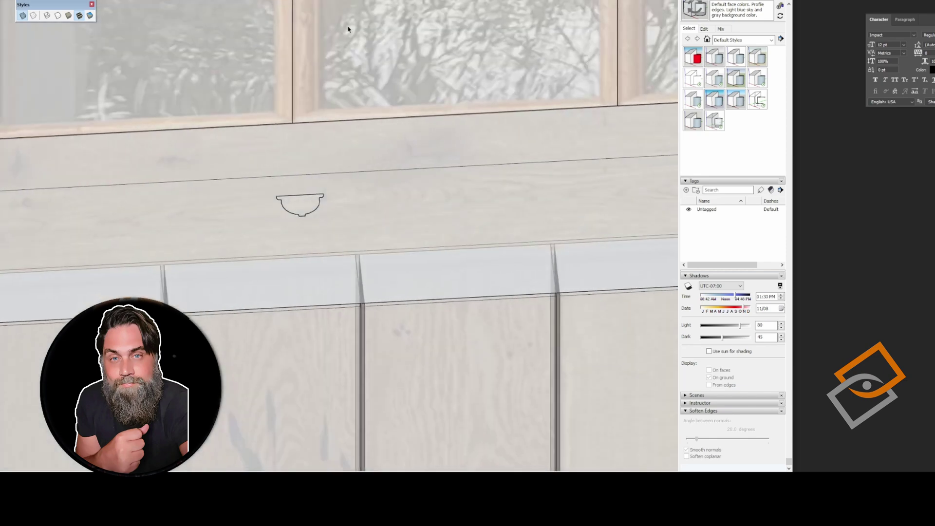
key(alt+c)
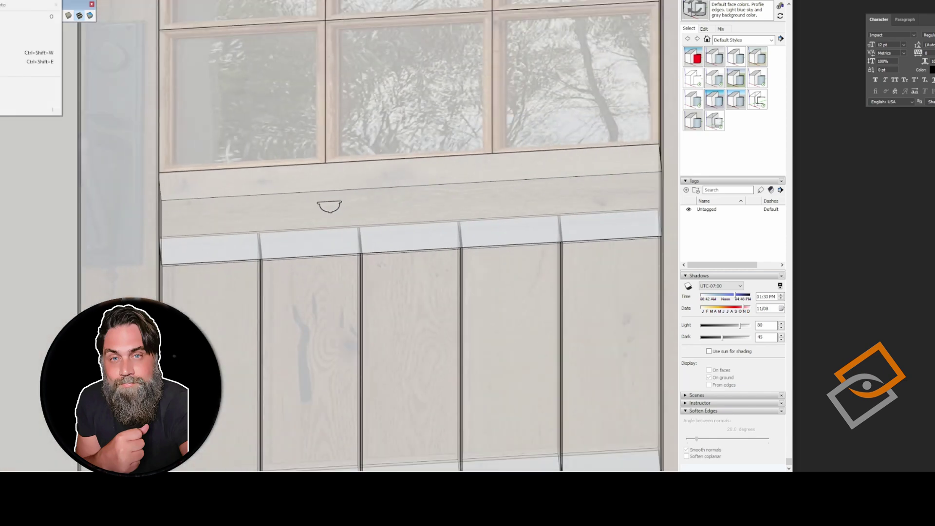
scroll(332, 225, down, 3)
scroll(444, 249, down, 2)
middle_drag(444, 248, 311, 195)
scroll(327, 244, up, 5)
key(x)
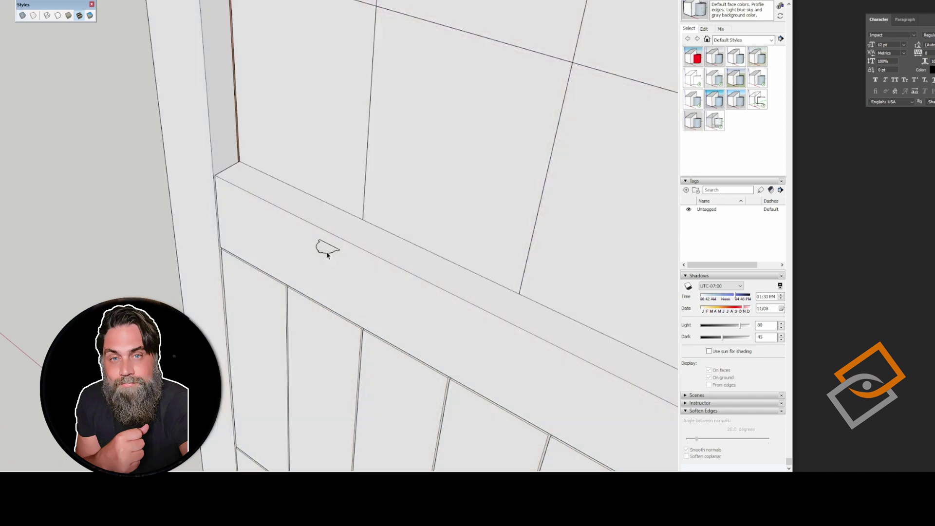
Step: Extrude the profile upward along the vertical pane line to the top of the window opening
click(328, 250)
scroll(419, 166, up, 3)
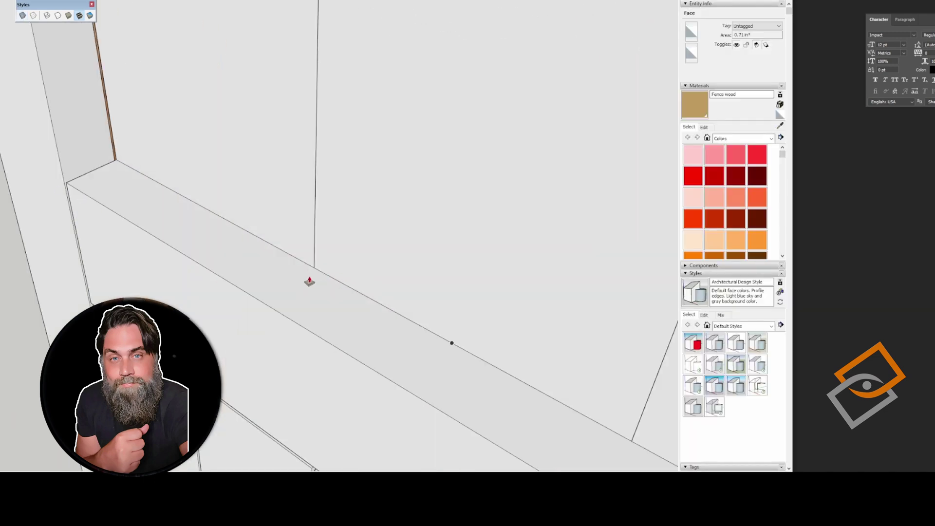
scroll(309, 282, down, 10)
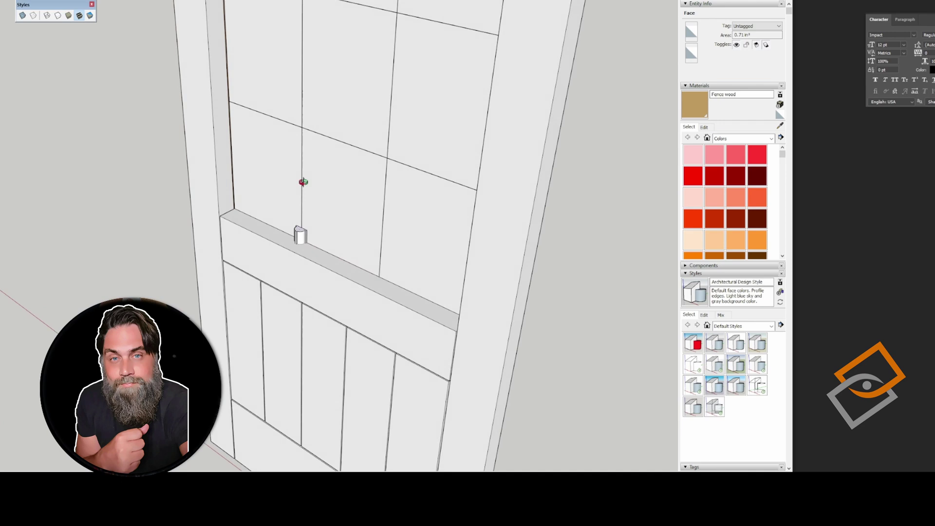
middle_drag(304, 182, 401, 341)
click(298, 85)
Step: Select the entire extruded glazing bar and make it a group
scroll(274, 58, down, 4)
middle_drag(278, 79, 438, 241)
triple_click(289, 82)
key(g)
Step: Copy the glazing bar group from its top point onto the other vertical pane line of the window
scroll(322, 88, up, 7)
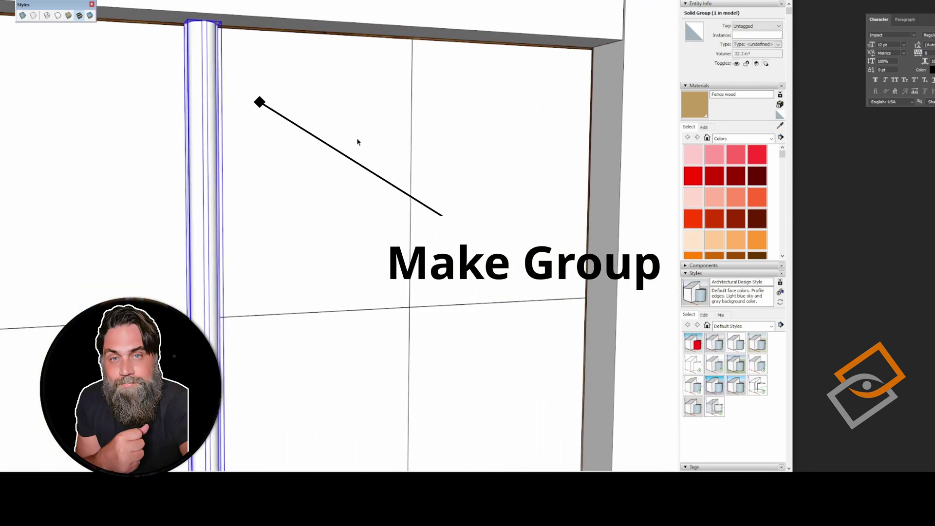
middle_drag(357, 142, 15, 130)
scroll(392, 57, up, 1)
middle_drag(392, 56, 20, 87)
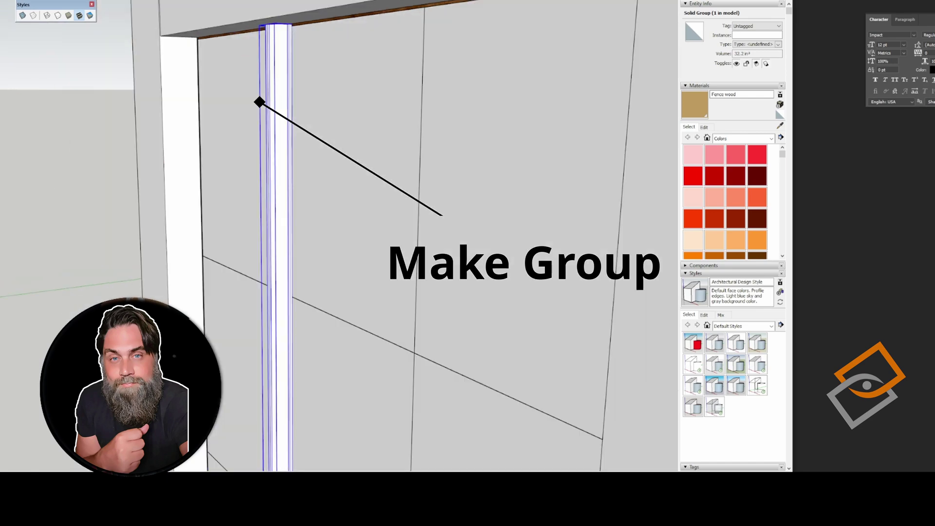
click(125, 209)
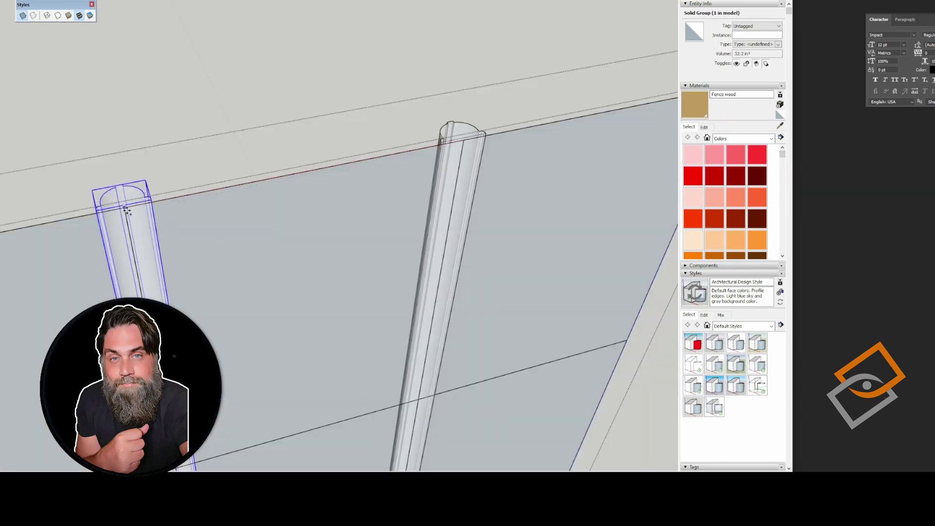
scroll(287, 86, down, 6)
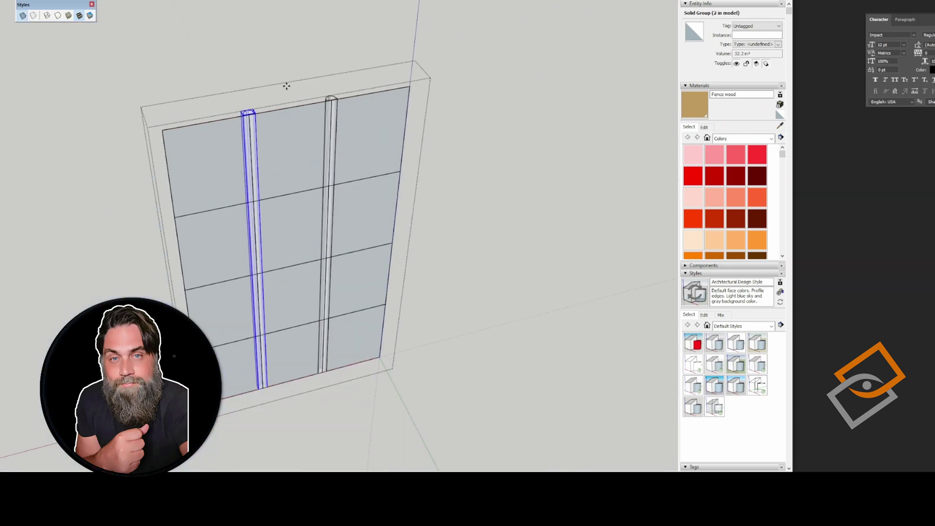
Step: Rotate a copy of the selected vertical glazing bar to horizontal about its crossing with the uppermost horizontal pane line
scroll(286, 86, up, 6)
key(q)
click(273, 195)
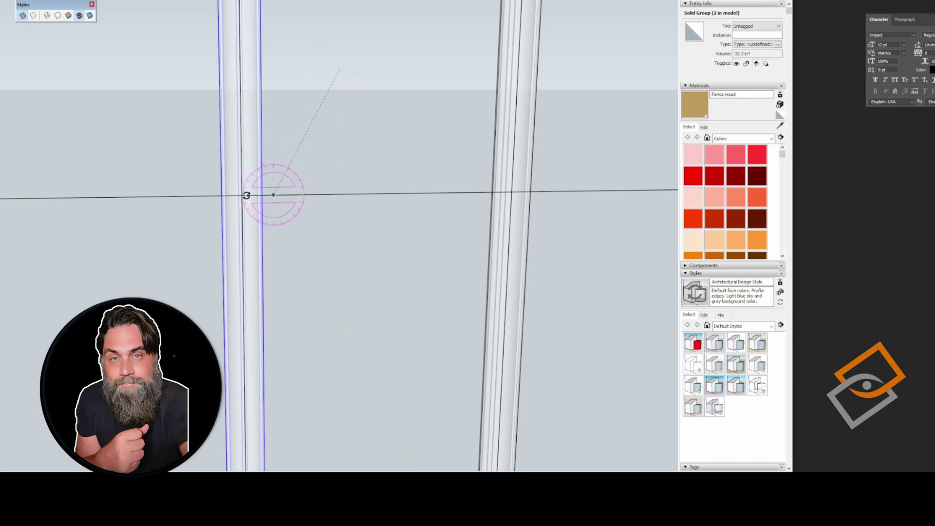
key(Escape)
click(242, 82)
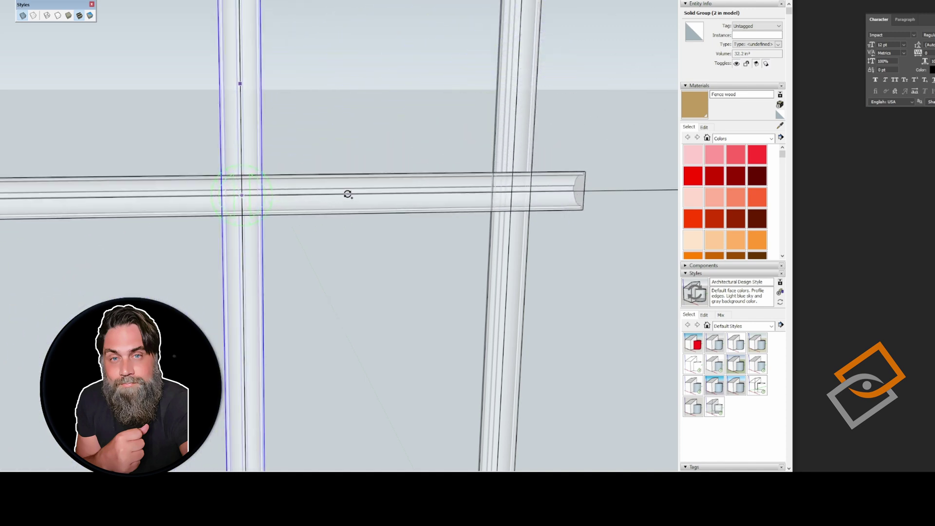
click(357, 193)
Step: Move the horizontal glazing bar along its pane line so its end meets the side edge of the window opening
scroll(246, 189, down, 3)
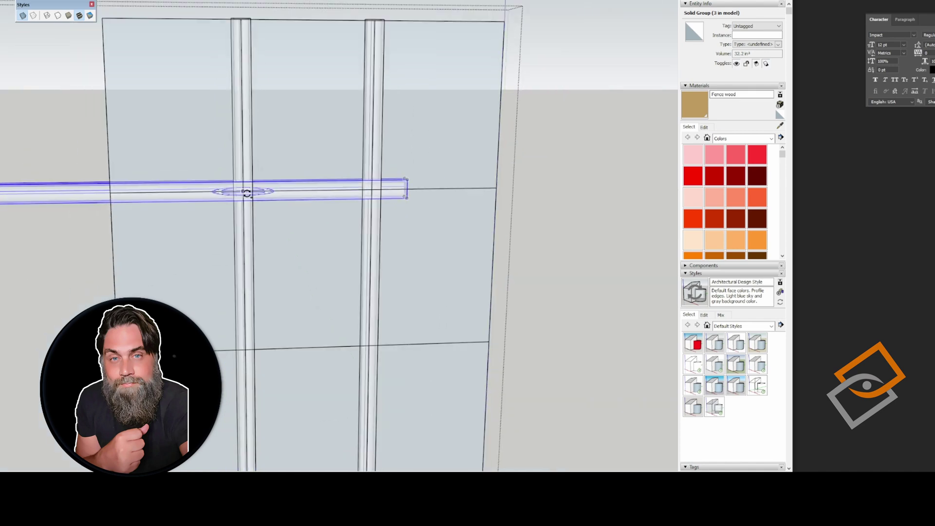
middle_drag(407, 189, 346, 190)
scroll(347, 190, up, 3)
key(m)
scroll(363, 193, up, 5)
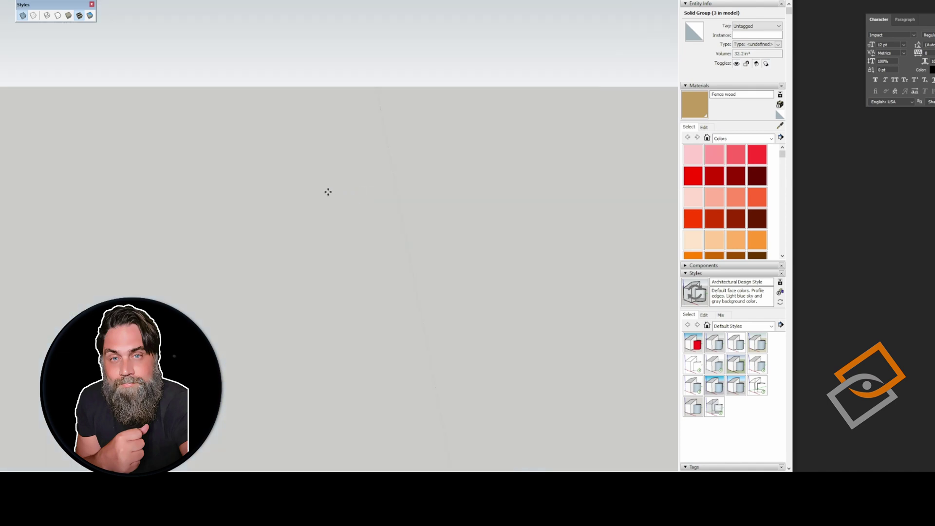
scroll(328, 192, down, 5)
click(345, 188)
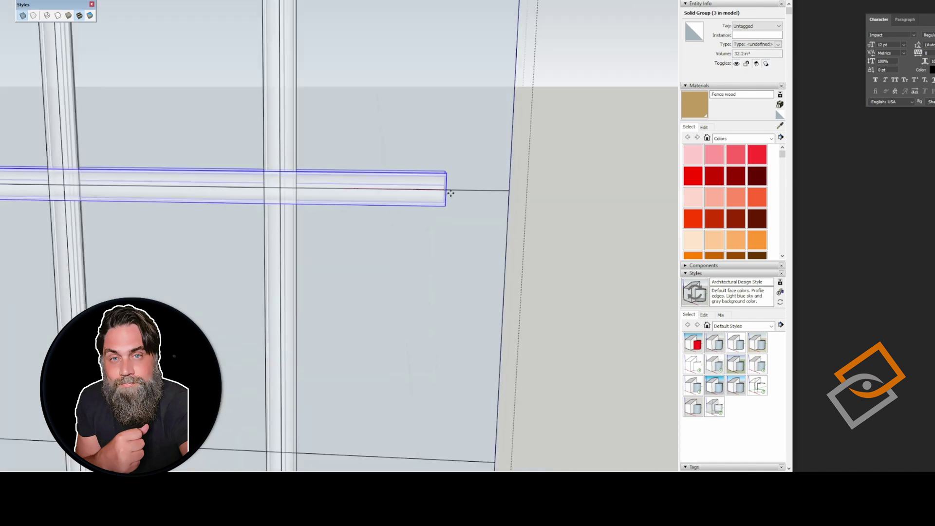
click(511, 189)
Step: Scale the horizontal glazing bar's overhanging end back to the opposite side edge of the window opening
middle_drag(391, 190, 187, 273)
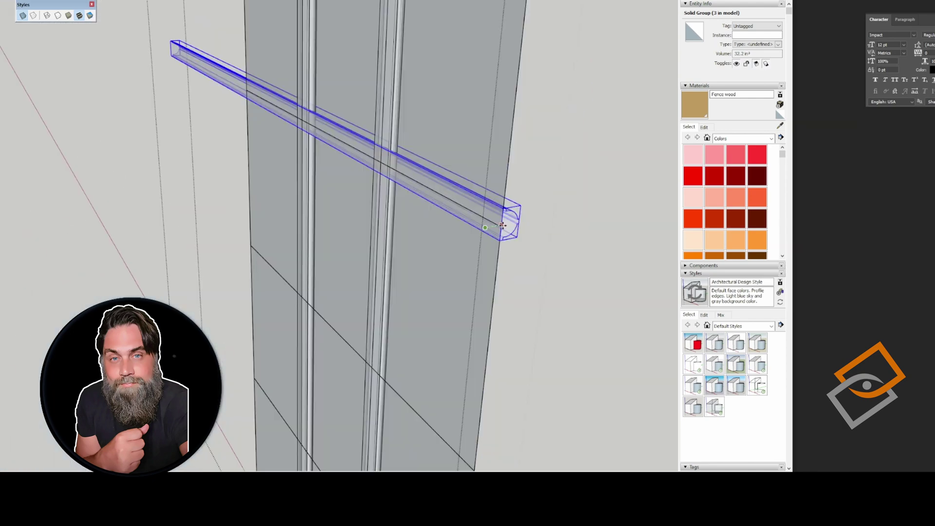
scroll(516, 226, up, 3)
scroll(397, 198, down, 2)
middle_drag(397, 198, 533, 302)
scroll(210, 205, up, 3)
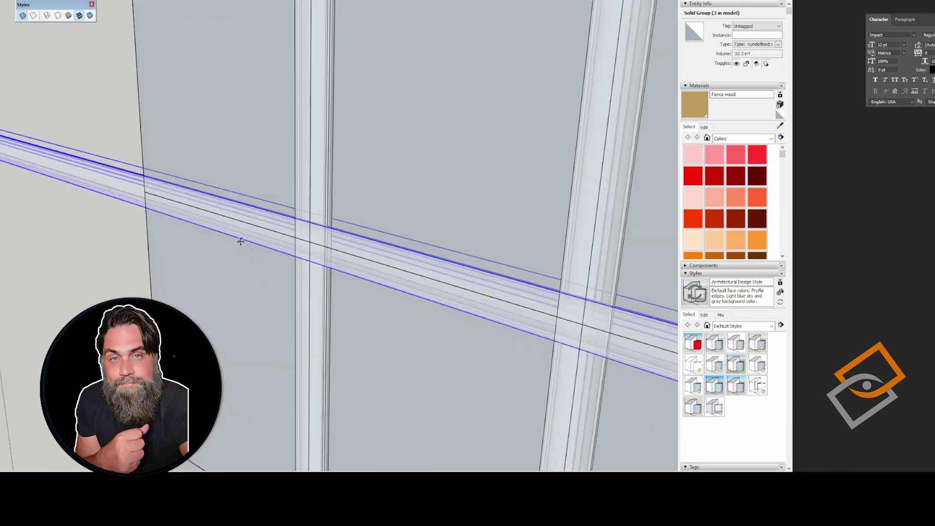
middle_drag(241, 240, 198, 166)
key(s)
click(192, 143)
scroll(370, 245, down, 2)
key(Escape)
click(242, 147)
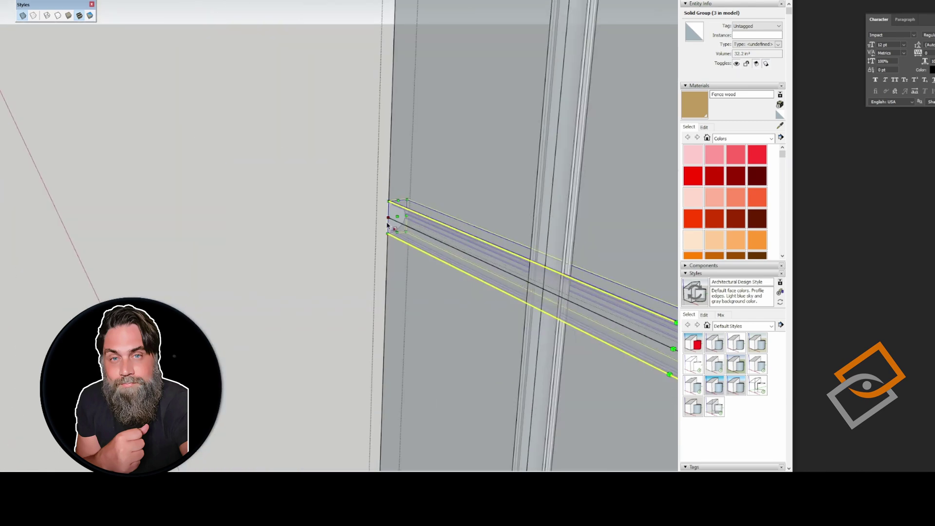
click(389, 217)
Step: Copy the shortened horizontal glazing bar from its end point down onto the middle horizontal pane line
scroll(384, 201, down, 4)
middle_drag(386, 206, 328, 188)
scroll(332, 185, up, 3)
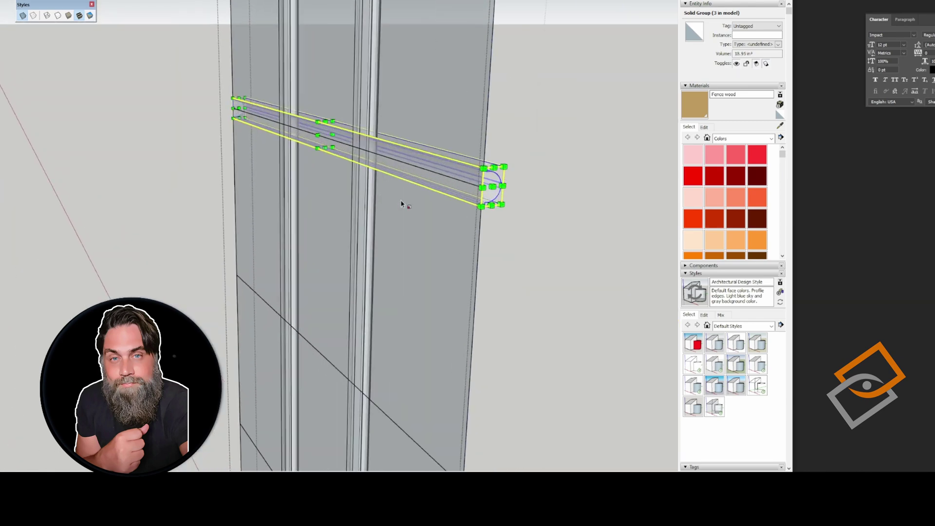
key(m)
click(481, 187)
key(ctrl)
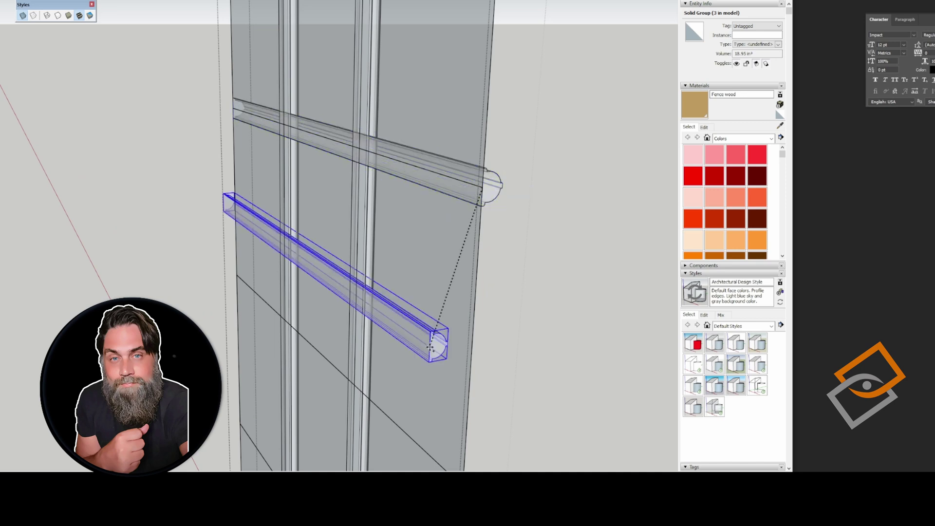
shift+middle_drag(435, 342, 448, 239)
click(488, 282)
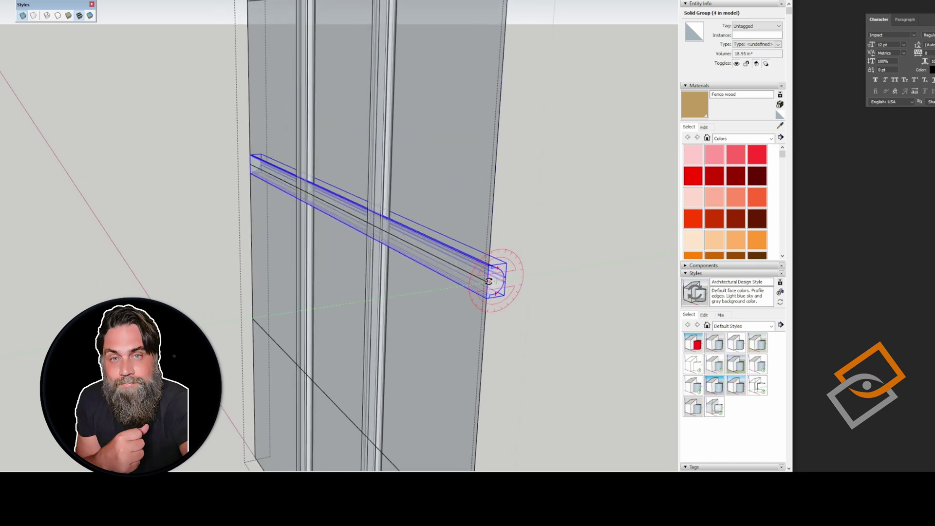
Step: Copy the middle horizontal glazing bar from its end point down onto the lowest horizontal pane line
ctrl+click(487, 285)
click(486, 282)
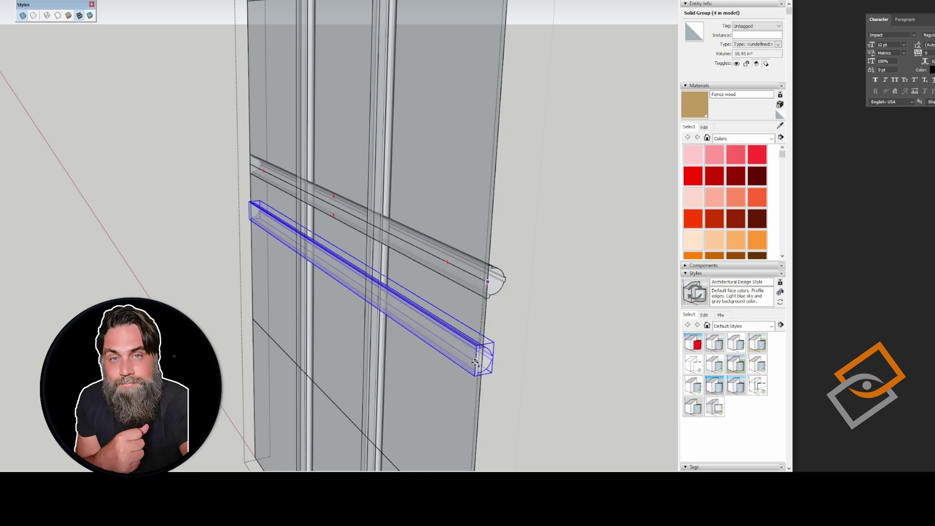
shift+middle_drag(479, 361, 454, 119)
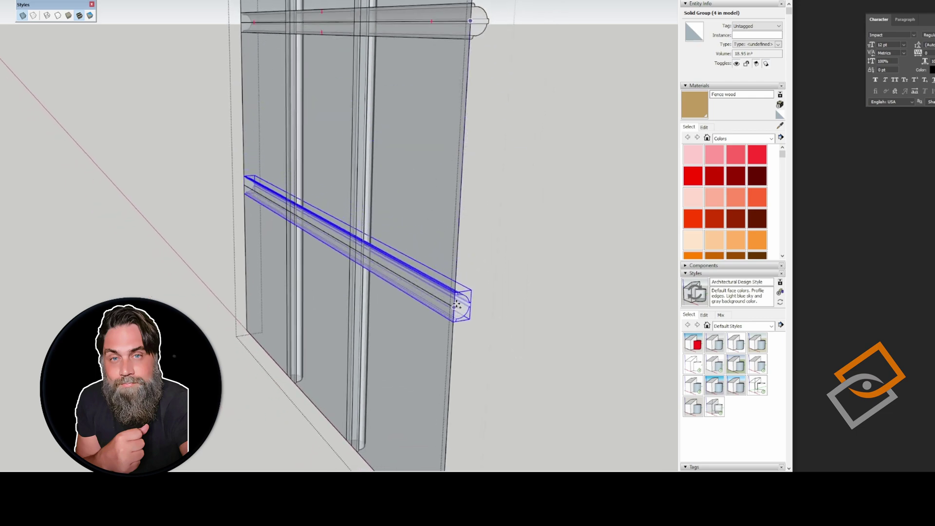
click(455, 308)
Step: Open a top-row window pane component for editing and paint its face with the Light glass material
middle_drag(368, 307, 446, 280)
scroll(350, 165, up, 10)
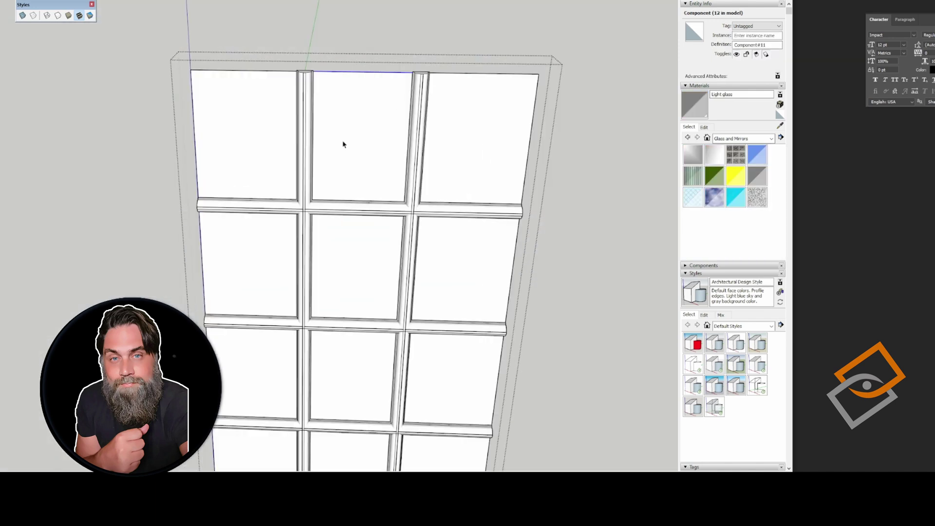
double_click(343, 144)
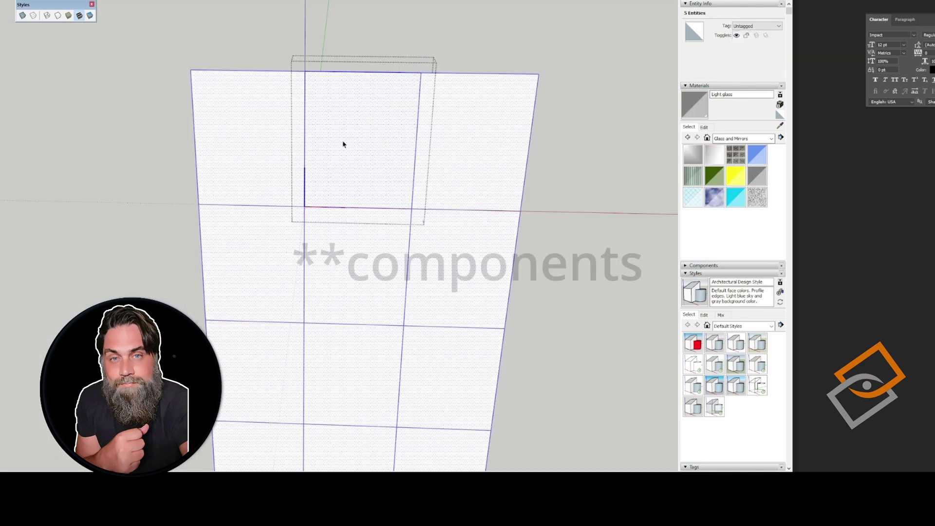
key(b)
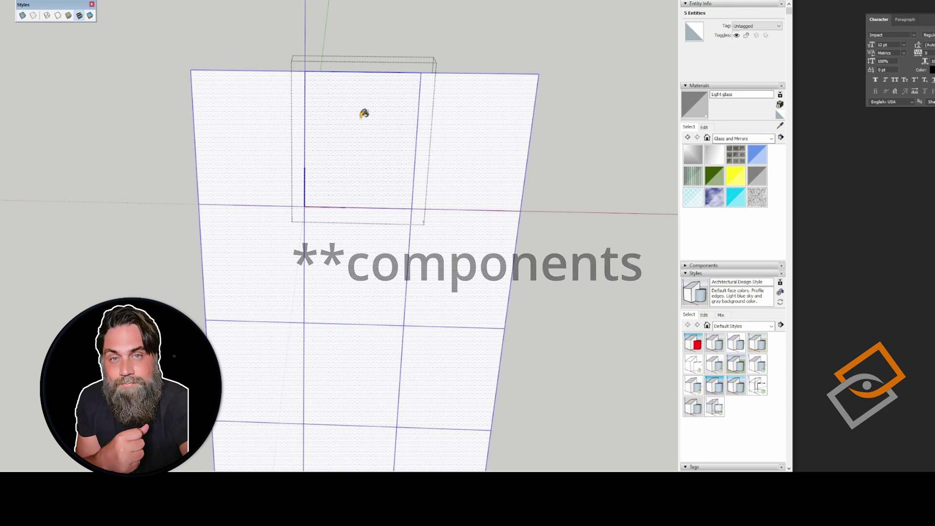
click(360, 121)
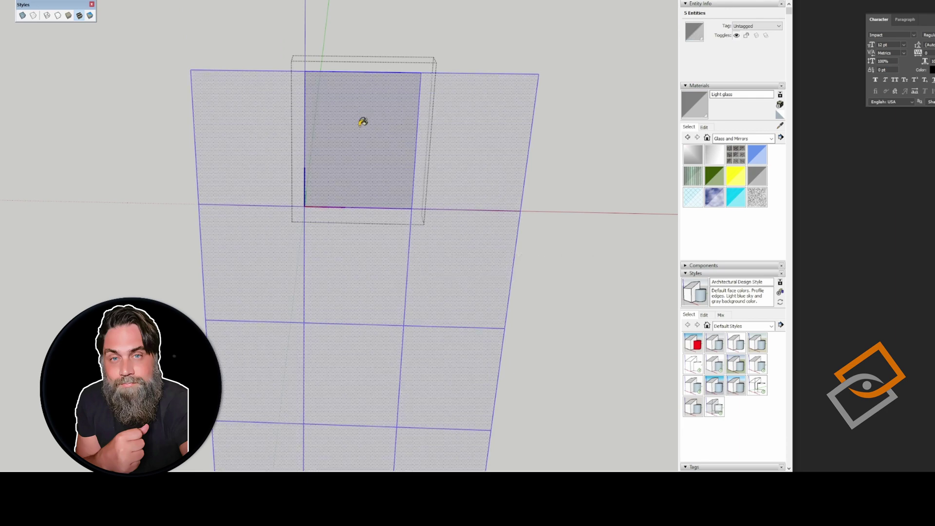
middle_drag(363, 121, 515, 52)
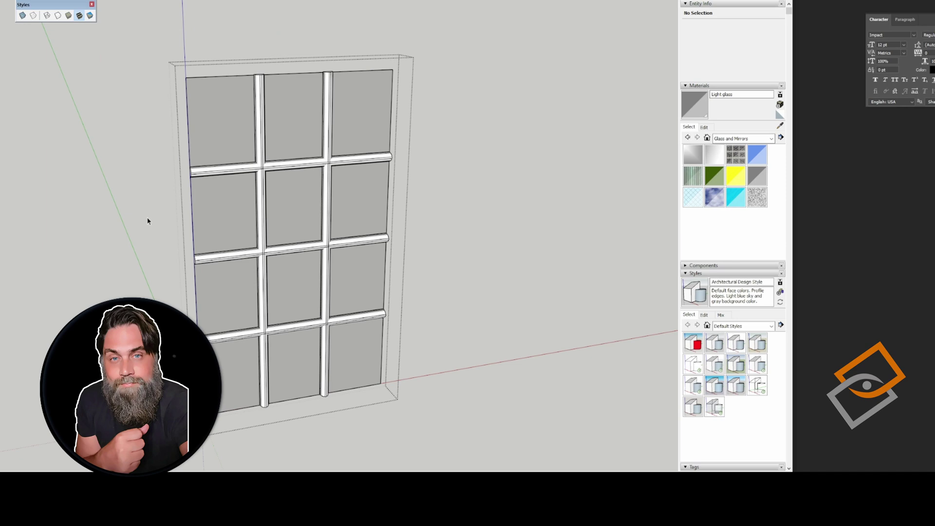
Step: Combine the uppermost horizontal glazing bar and the left-hand vertical bar into one solid with the Union tool
middle_drag(256, 220, 197, 141)
scroll(305, 148, up, 3)
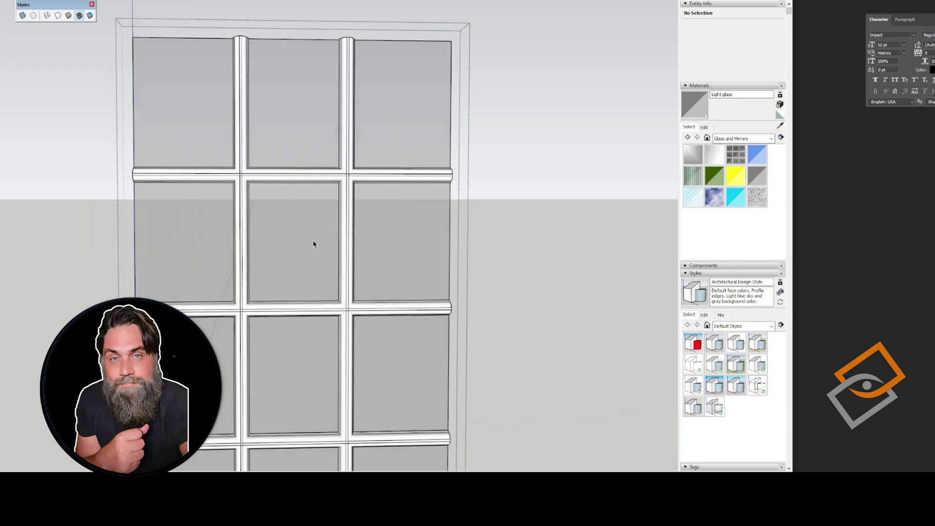
middle_drag(315, 244, 358, 297)
scroll(336, 108, up, 3)
middle_drag(336, 107, 396, 129)
scroll(198, 125, down, 6)
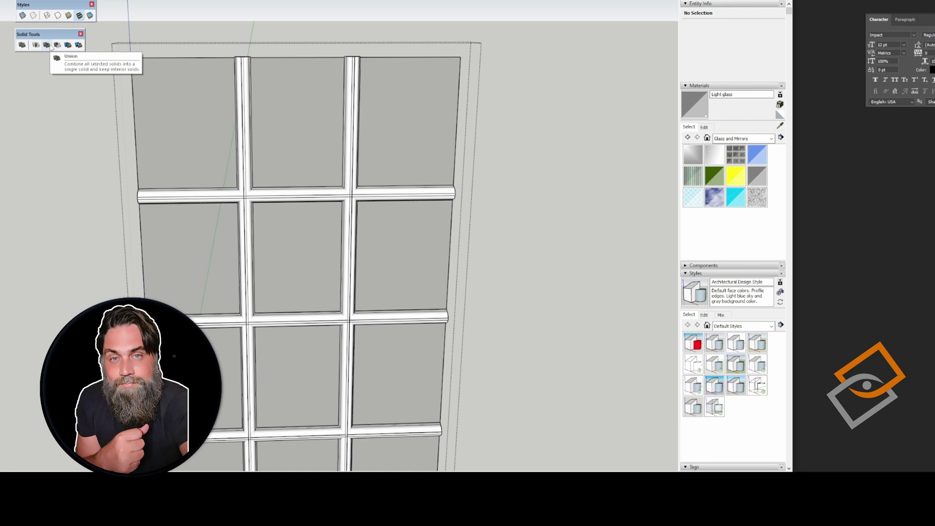
click(289, 195)
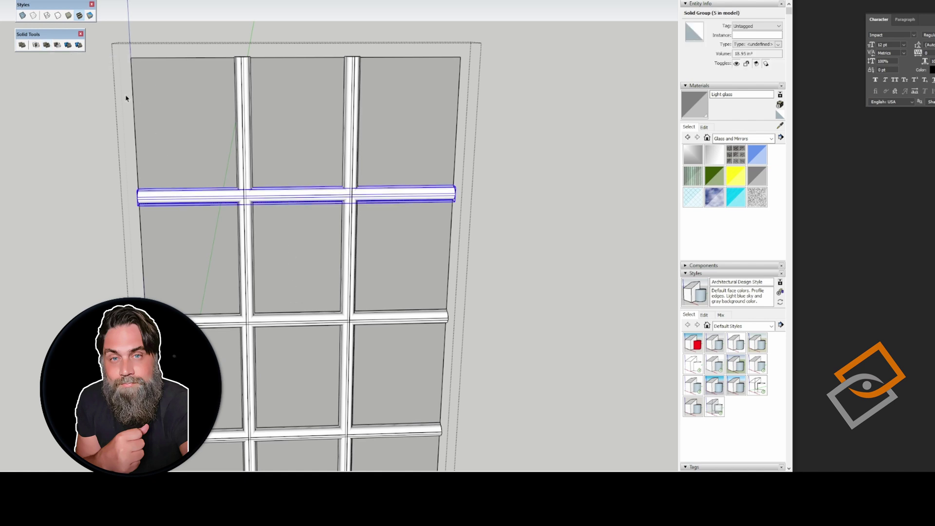
click(46, 45)
click(241, 164)
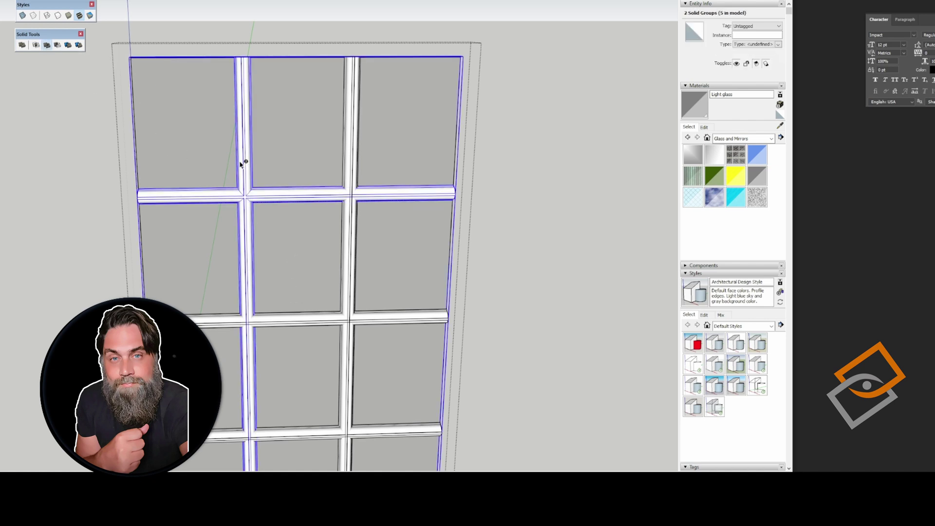
Step: Examine the joint where the united horizontal and vertical glazing bars cross, from the front and the back
middle_drag(242, 162, 267, 171)
scroll(267, 171, up, 3)
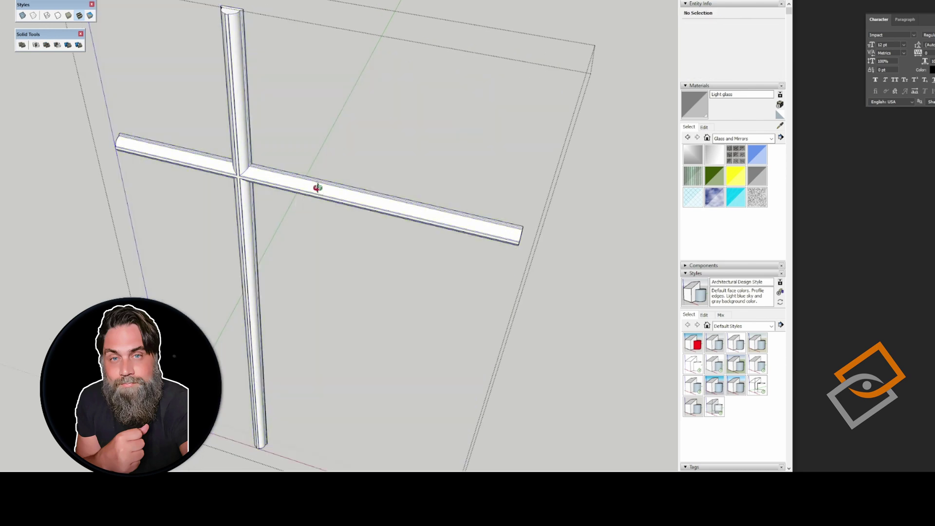
scroll(263, 180, up, 6)
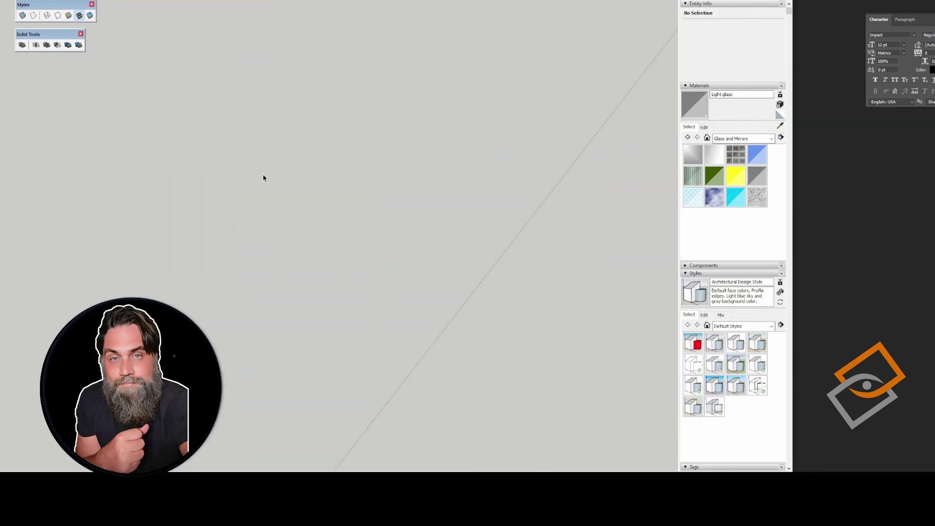
scroll(263, 178, down, 5)
middle_drag(264, 177, 319, 64)
scroll(239, 187, up, 4)
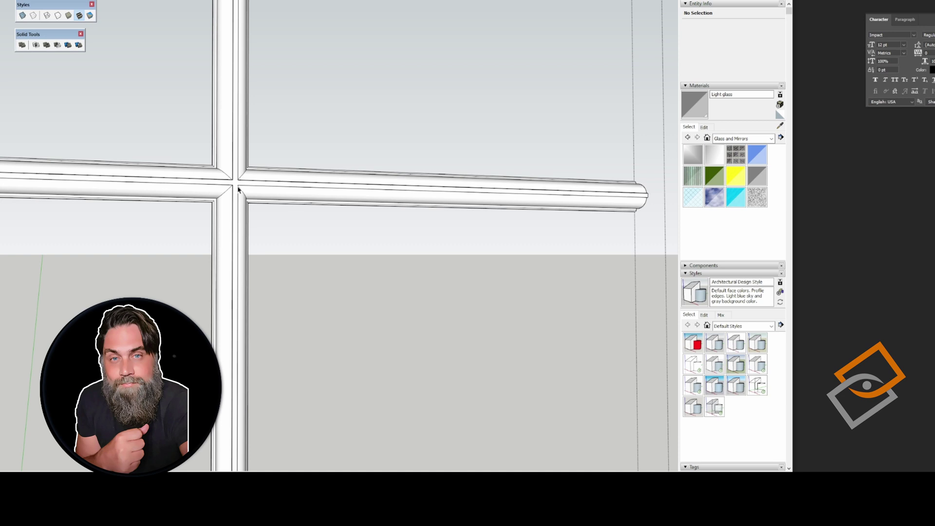
scroll(239, 189, down, 2)
middle_drag(244, 183, 482, 220)
Step: Union the other vertical glazing bar with the joined pair, using the X-ray display only during the operation
key(x)
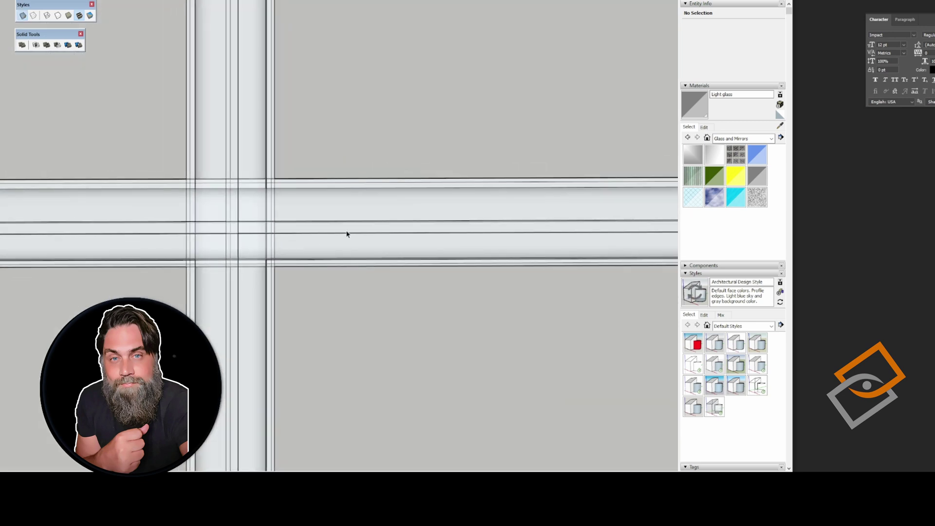
click(246, 153)
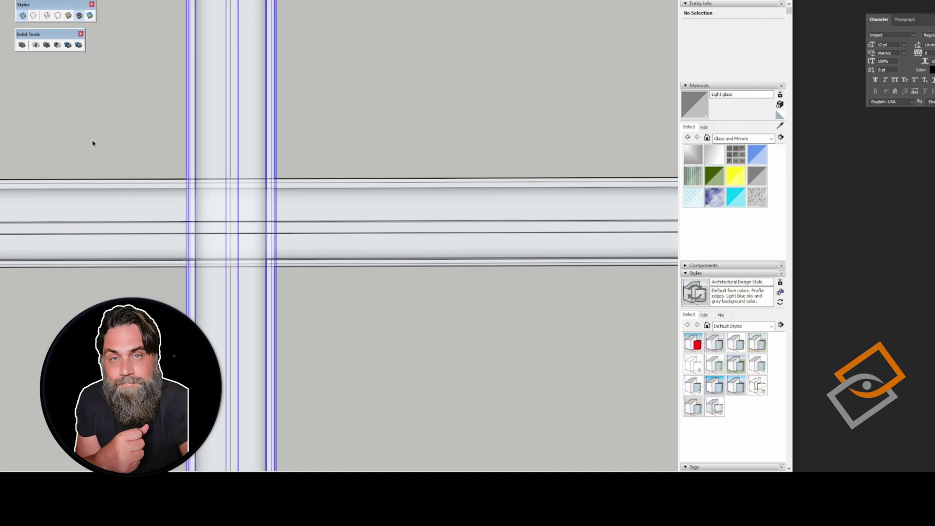
click(46, 45)
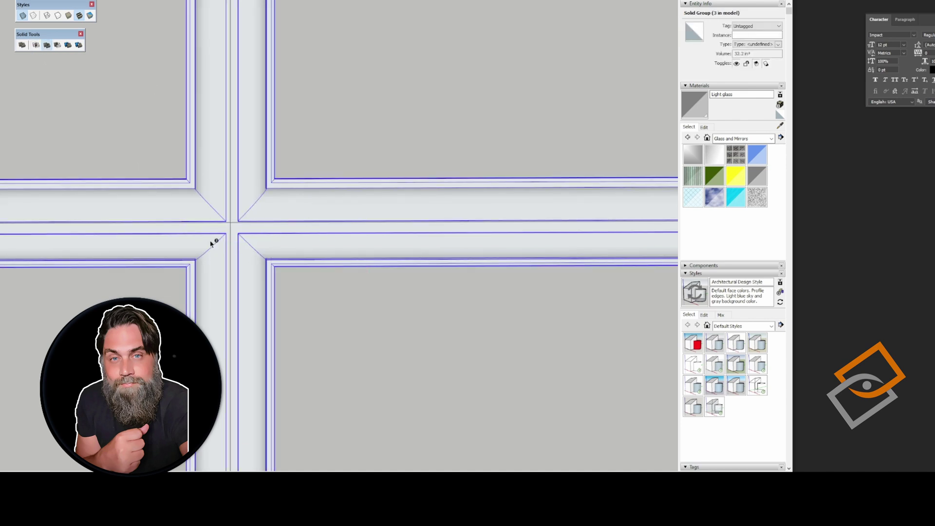
click(295, 235)
middle_drag(294, 223, 317, 208)
key(x)
scroll(341, 306, down, 5)
scroll(280, 293, up, 1)
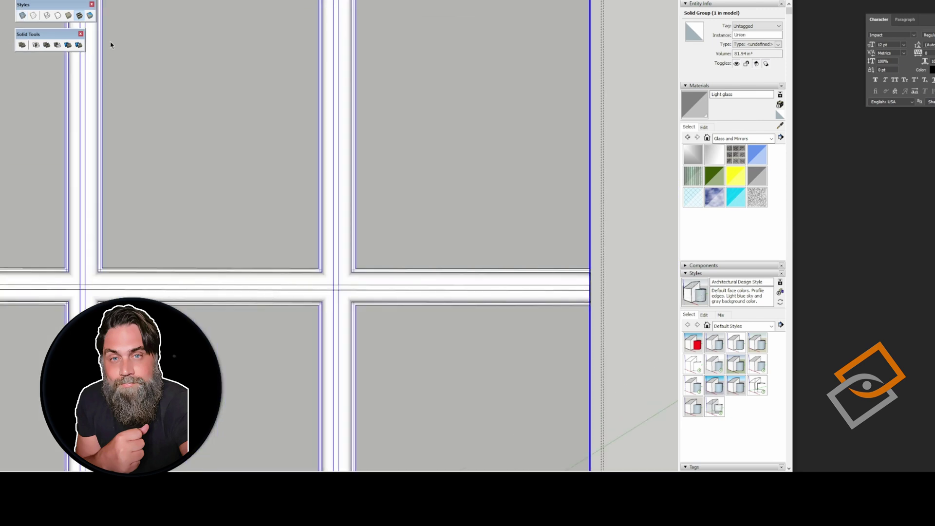
Step: Union the middle and lowest horizontal glazing bars with the joined bars to form a single solid grid
click(46, 45)
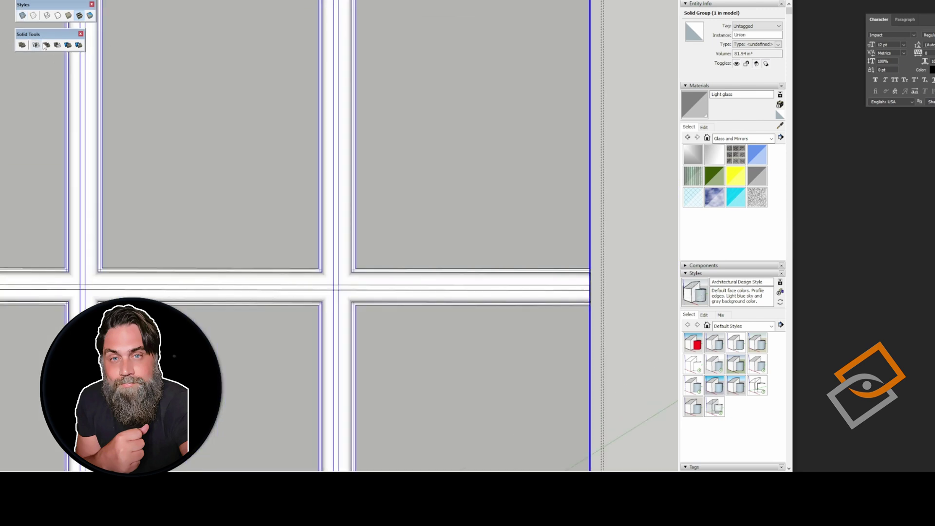
click(129, 291)
shift+middle_drag(375, 324, 452, 17)
click(379, 308)
middle_drag(547, 390, 378, 380)
scroll(351, 160, down, 4)
click(349, 184)
scroll(387, 227, up, 6)
key(space)
Step: Inspect the united glazing bar grid and its crossings and bar ends from several angles
mouse_move(423, 232)
middle_down()
mouse_move(221, 248)
mouse_move(167, 221)
middle_up()
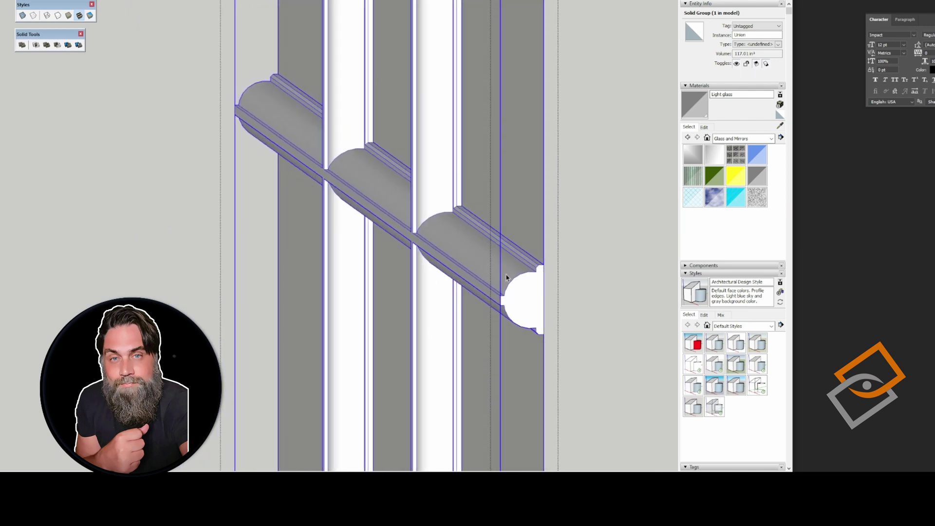
scroll(422, 282, down, 6)
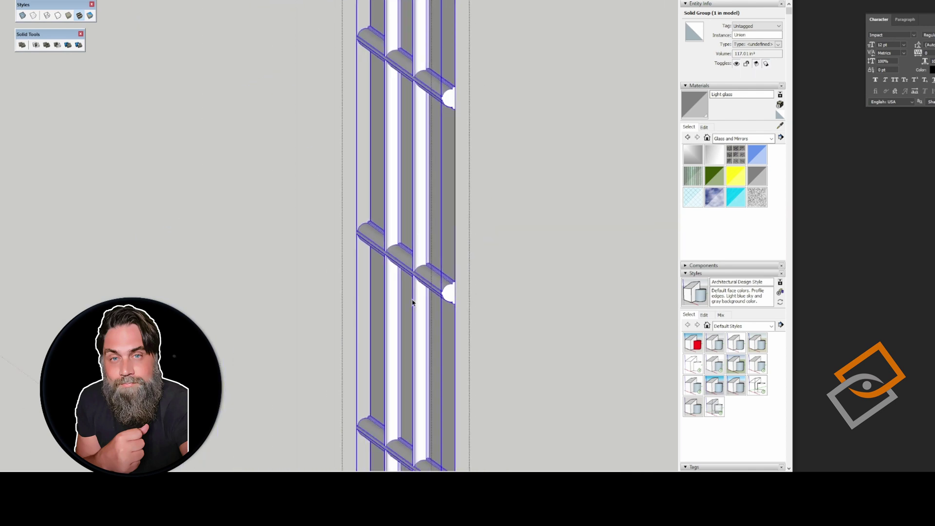
mouse_move(414, 302)
middle_down()
mouse_move(554, 261)
mouse_move(578, 265)
middle_up()
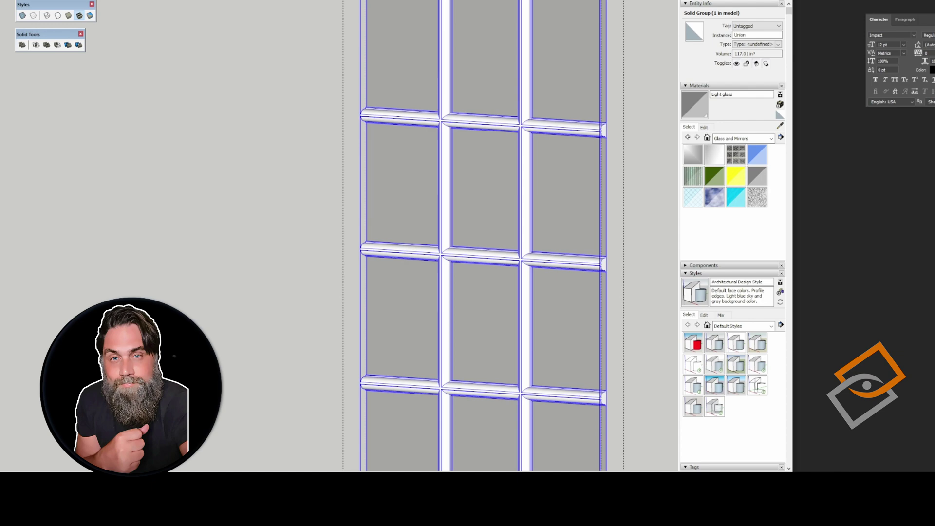
scroll(246, 115, down, 3)
mouse_move(246, 115)
middle_down()
mouse_move(371, 109)
mouse_move(553, 153)
mouse_move(541, 430)
middle_up()
scroll(317, 57, up, 5)
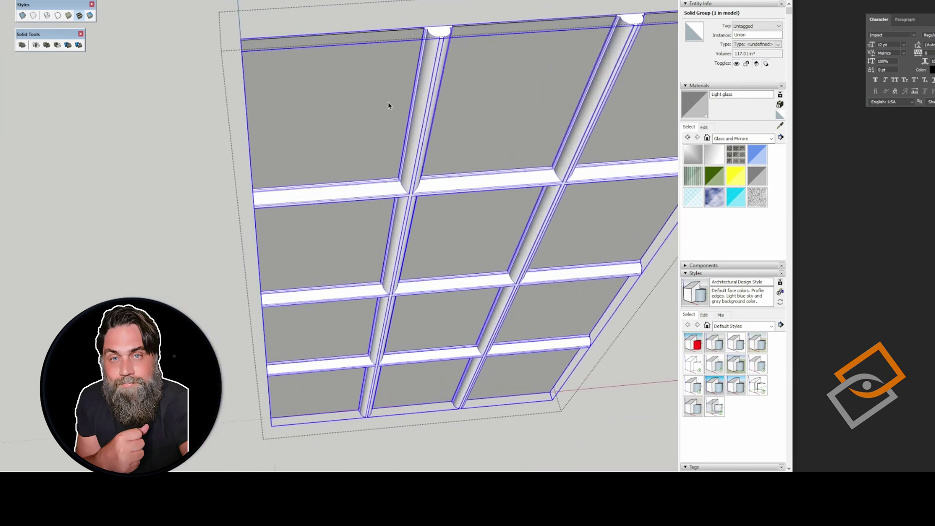
mouse_move(419, 98)
middle_down()
mouse_move(284, 115)
mouse_move(260, 182)
middle_up()
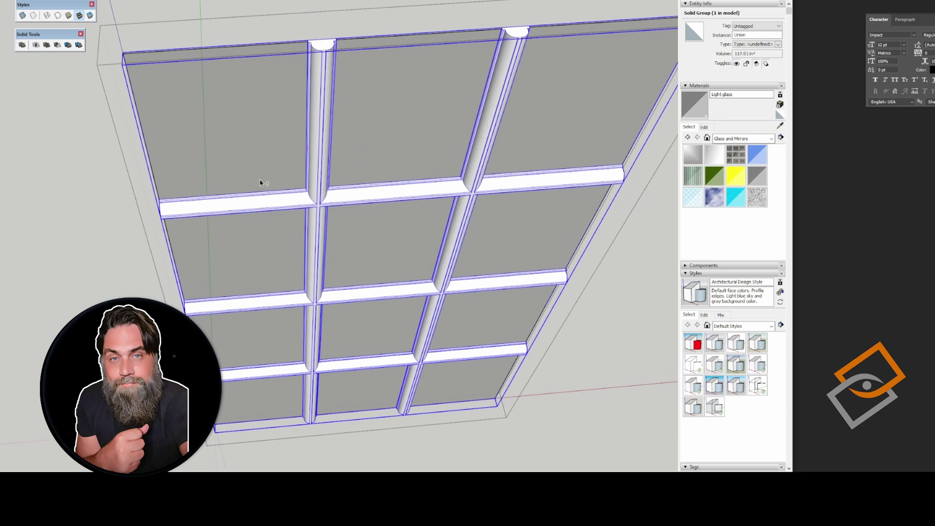
Step: Examine up close in the Photoshop reference photo how the glazing bars meet the moulding around the window's edge
click(827, 262)
scroll(230, 134, up, 2)
alt+scroll(236, 139, up, 5)
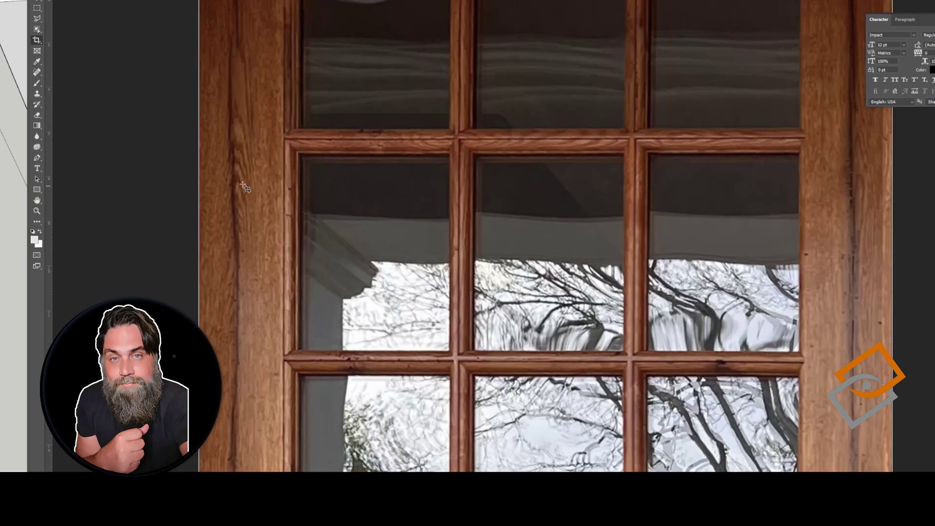
alt+scroll(314, 148, up, 2)
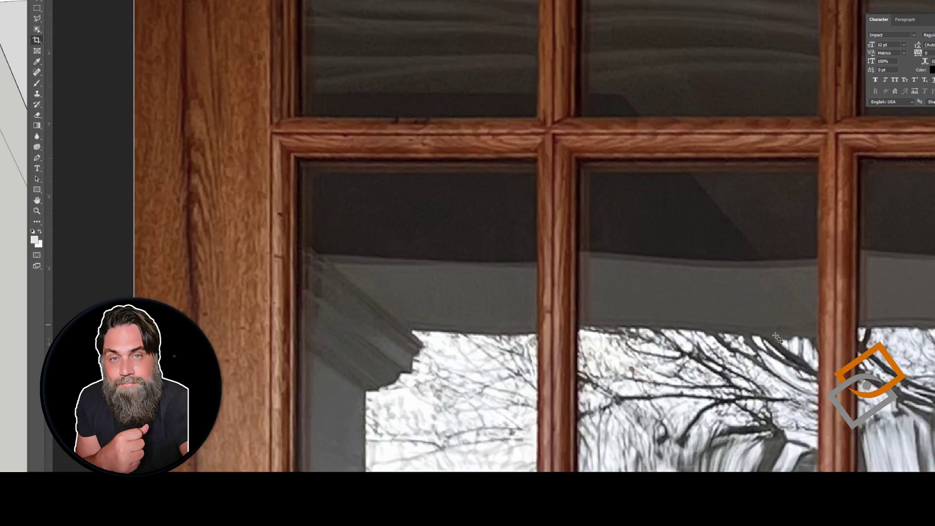
key(alt+Tab)
scroll(359, 231, down, 1)
Step: Copy the end profile face from the vertical glazing bar and paste it at the window opening's upper corner
click(311, 201)
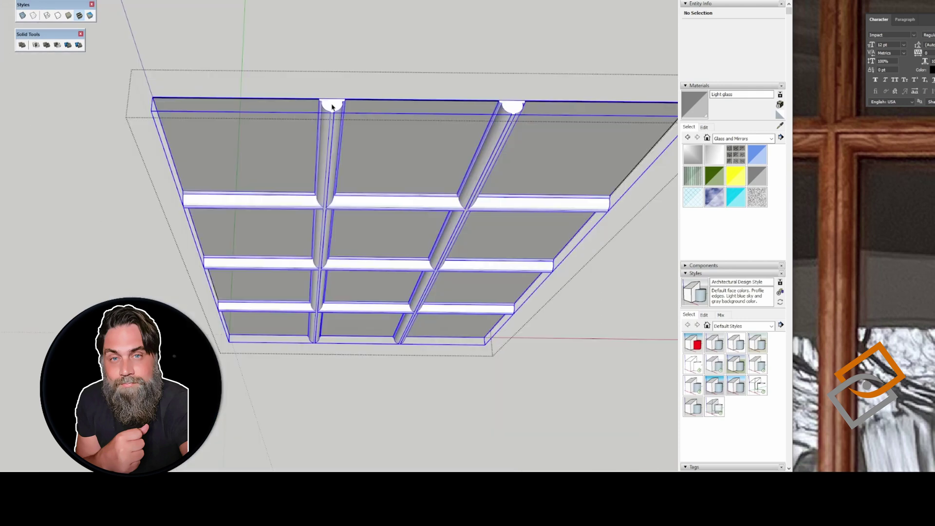
double_click(332, 105)
click(332, 105)
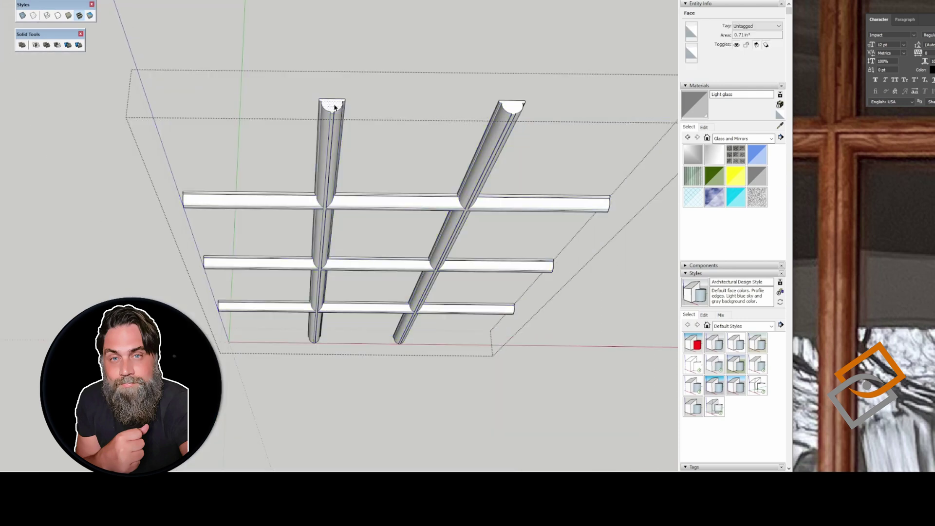
key(Escape)
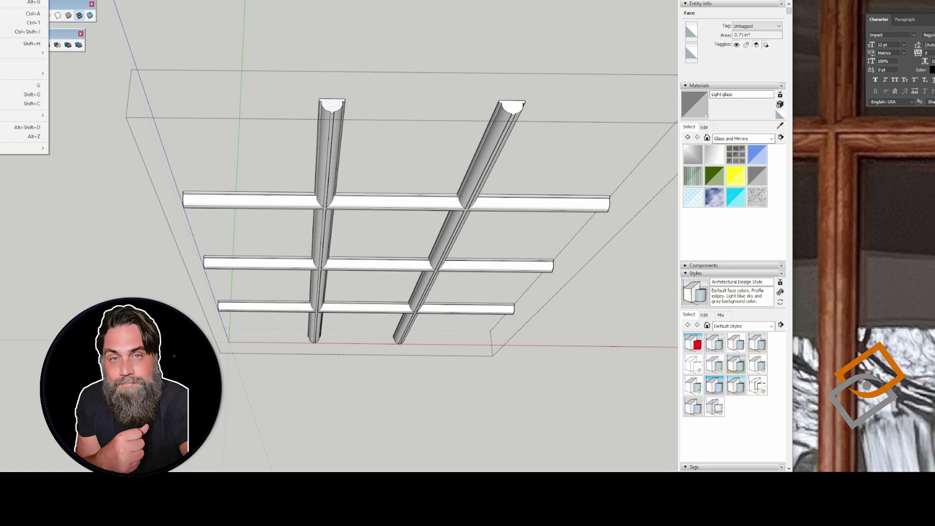
click(359, 151)
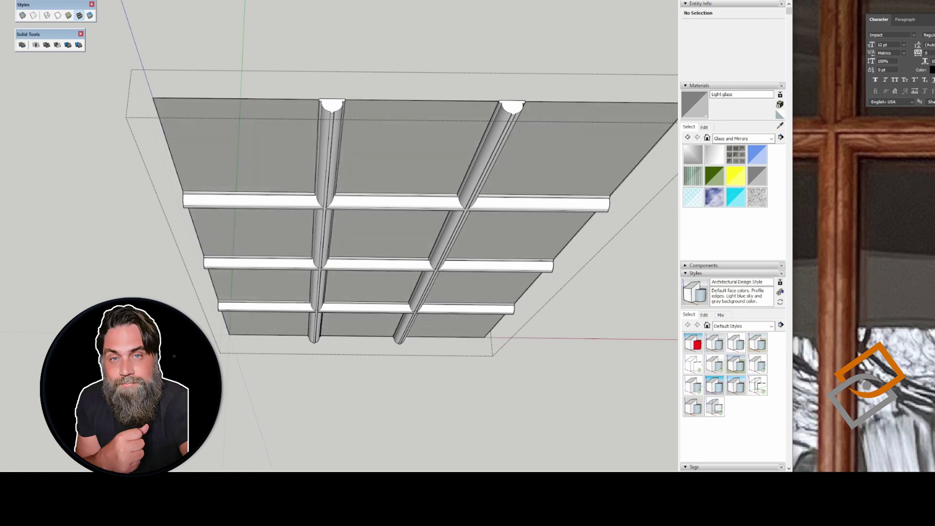
click(2, 1)
click(9, 2)
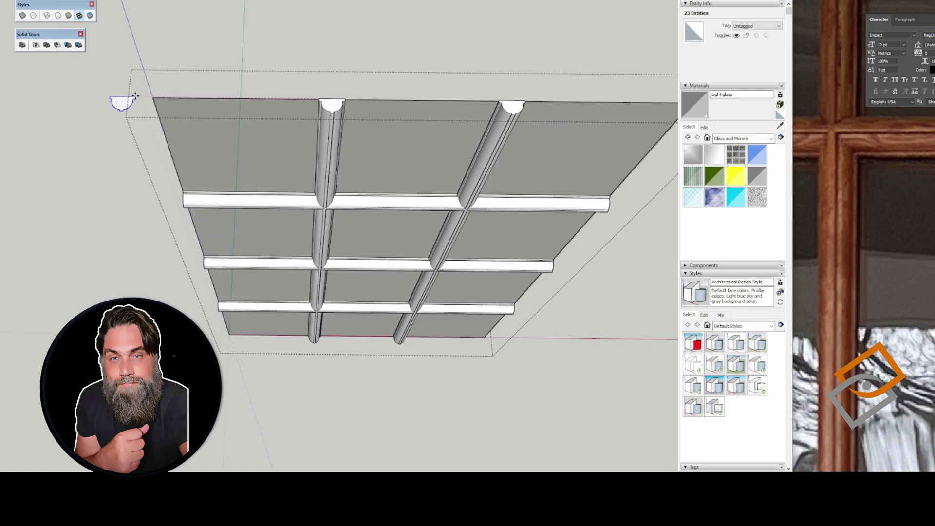
click(135, 96)
scroll(122, 103, up, 3)
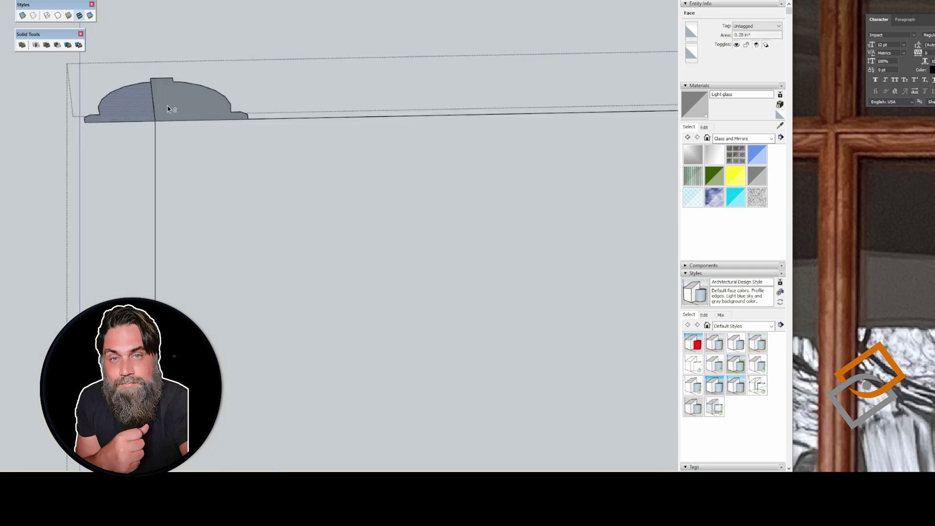
Step: Delete one half of the pasted profile and move the remaining half so its curved part starts at the window corner
key(Delete)
click(174, 109)
key(m)
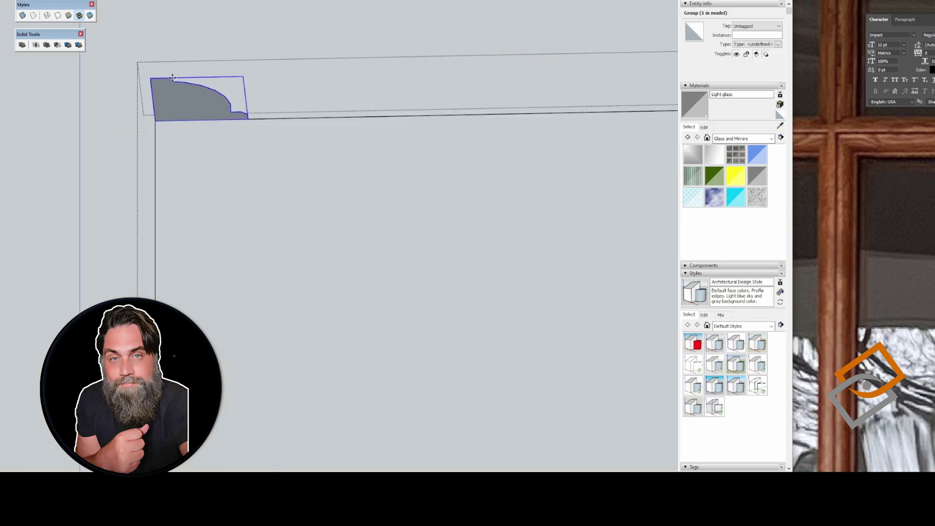
click(173, 79)
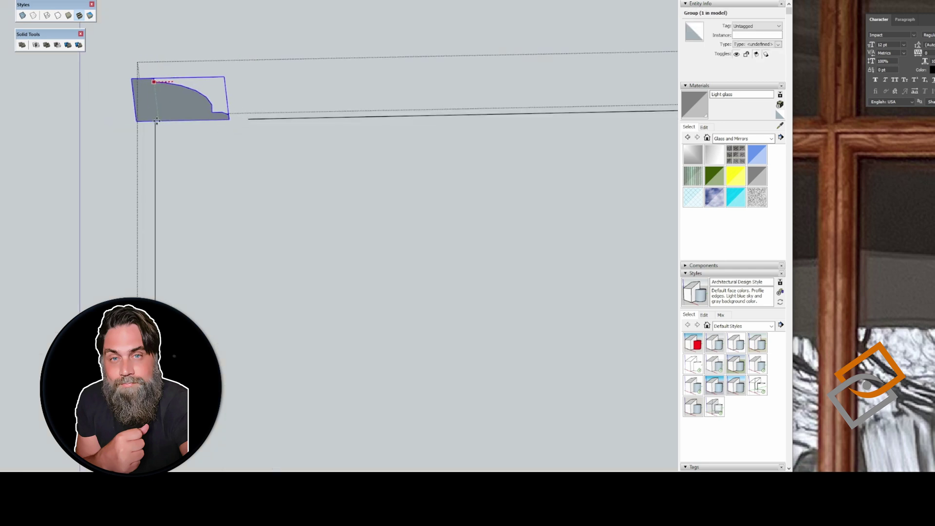
click(150, 78)
key(space)
Step: Draw a line along the window outline's upper edge to close it into a face
key(l)
click(246, 117)
click(156, 121)
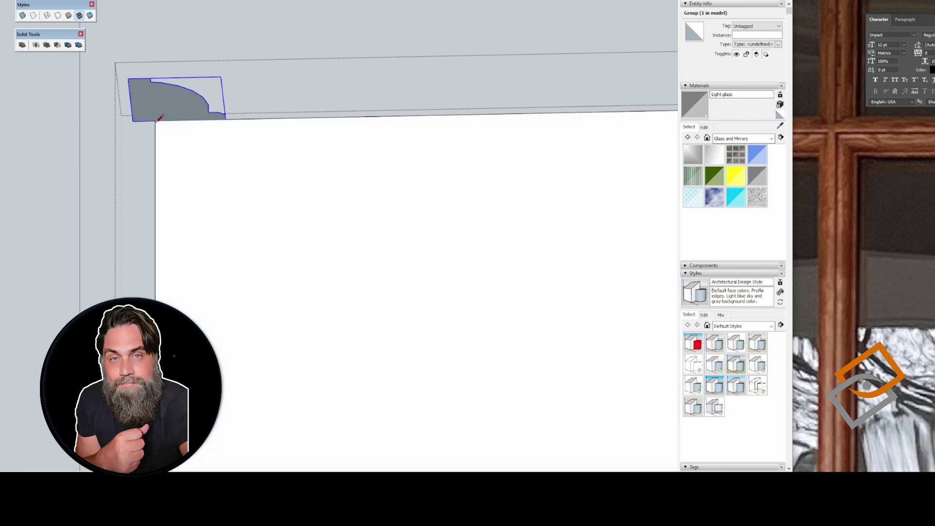
scroll(216, 121, down, 3)
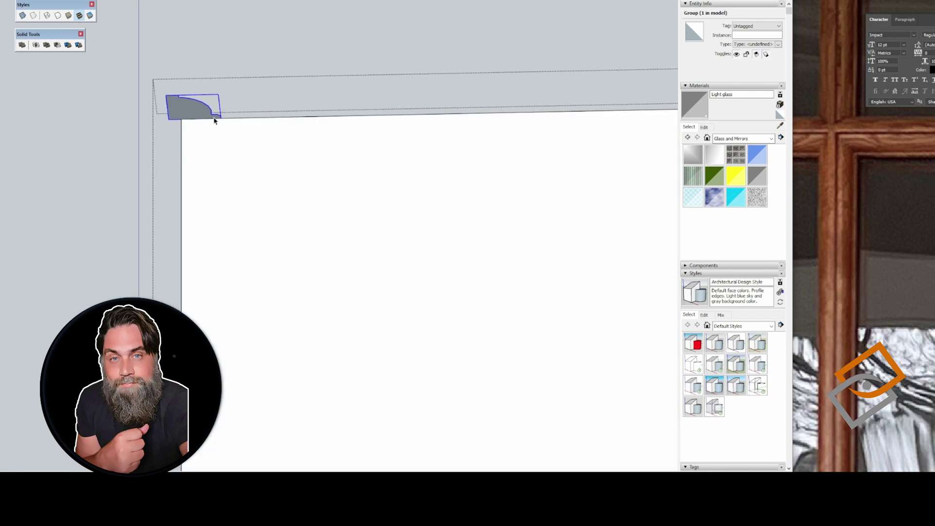
Step: Sweep the half profile around the window face's perimeter edges with Follow Me to form an edge moulding
double_click(297, 184)
scroll(221, 135, up, 2)
shift+click(282, 157)
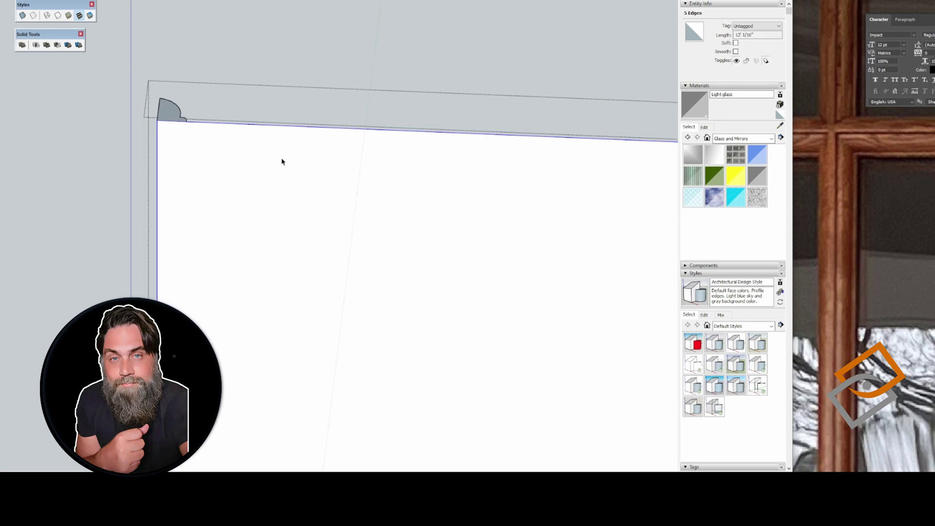
click(1, 0)
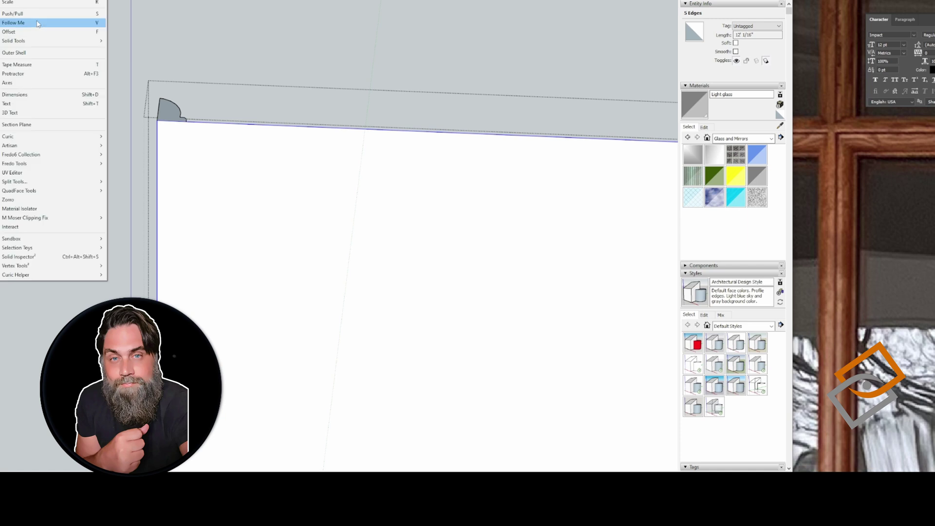
click(38, 23)
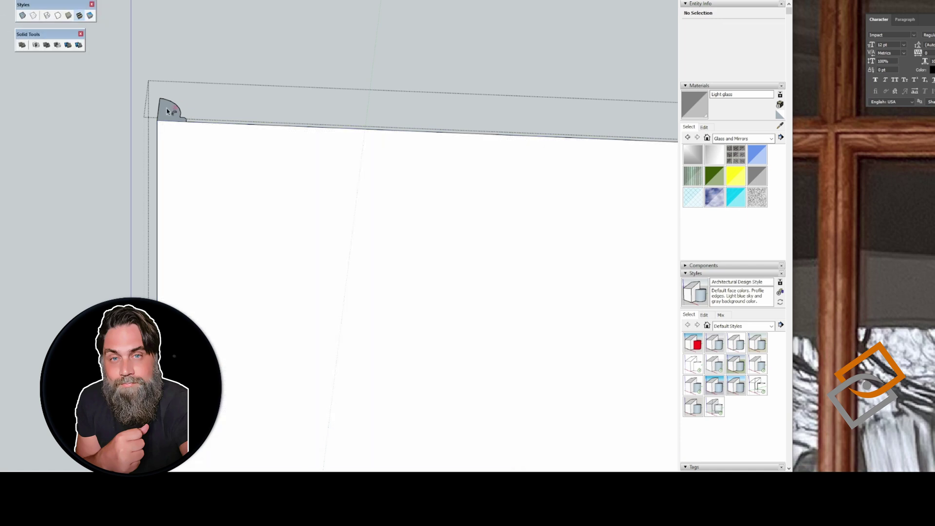
scroll(168, 111, up, 1)
scroll(168, 111, up, 3)
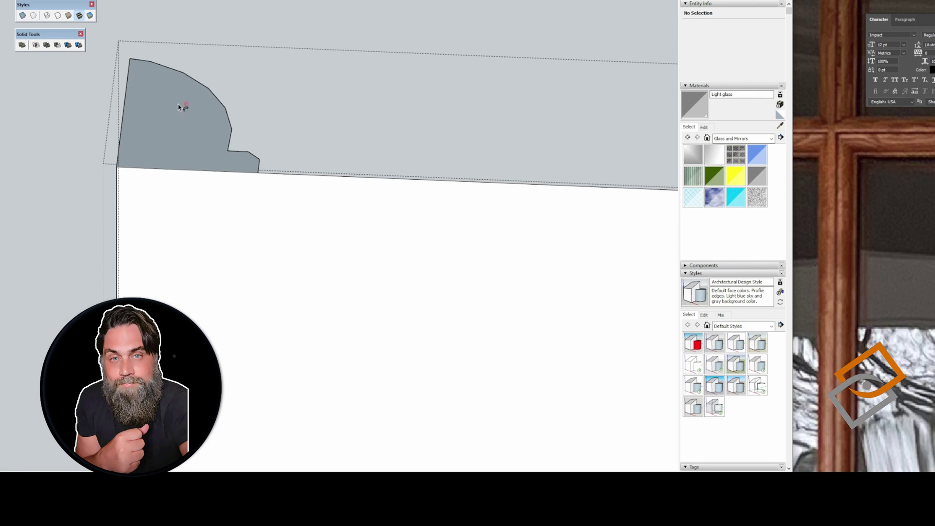
scroll(180, 106, down, 3)
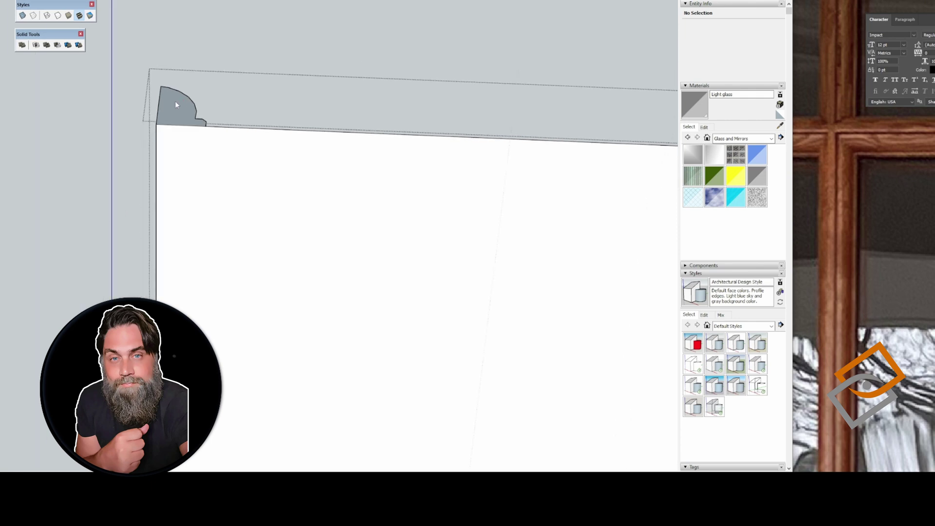
right_click(176, 104)
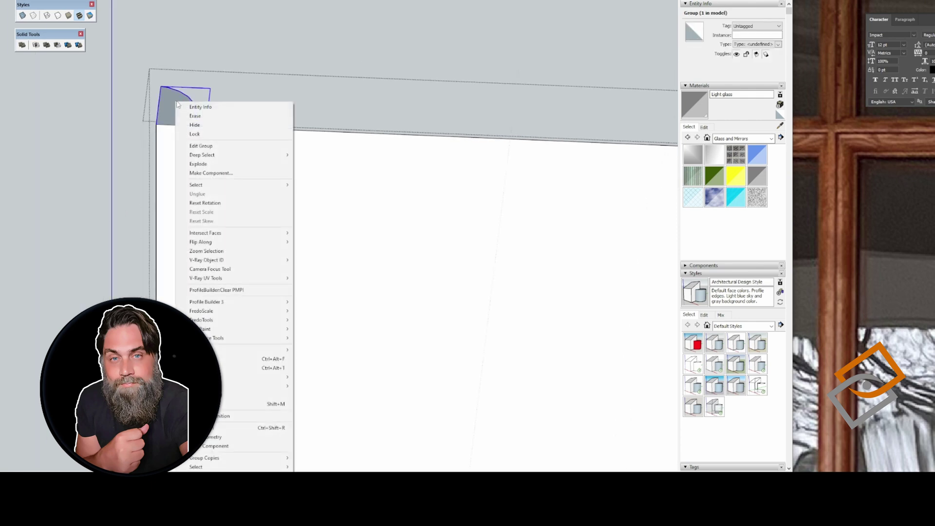
click(193, 146)
click(173, 115)
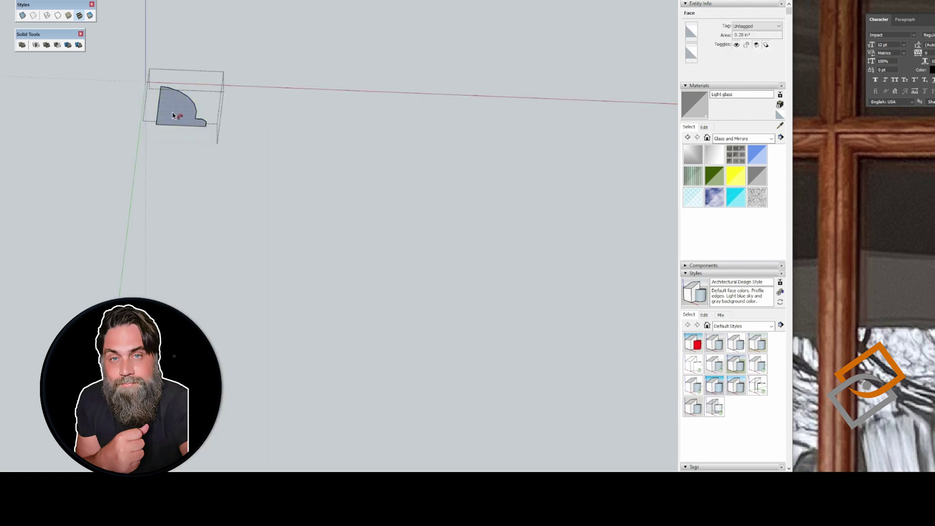
click(173, 116)
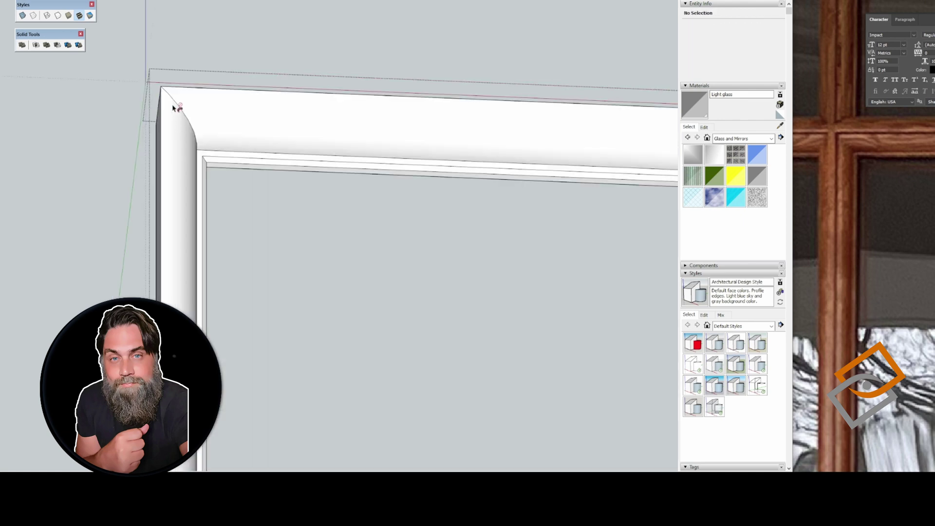
Step: Leave the edge moulding group and delete the helper face covering the window opening
scroll(173, 108, down, 2)
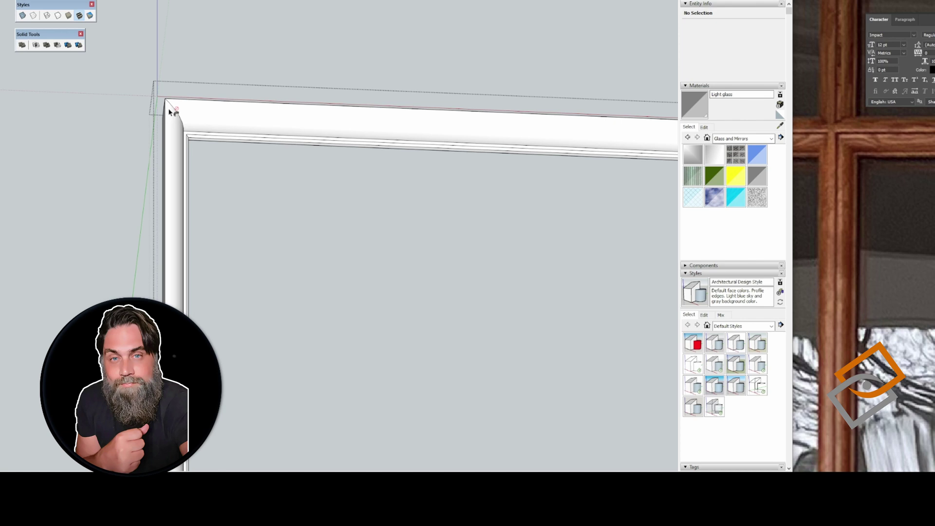
key(space)
middle_drag(169, 112, 203, 129)
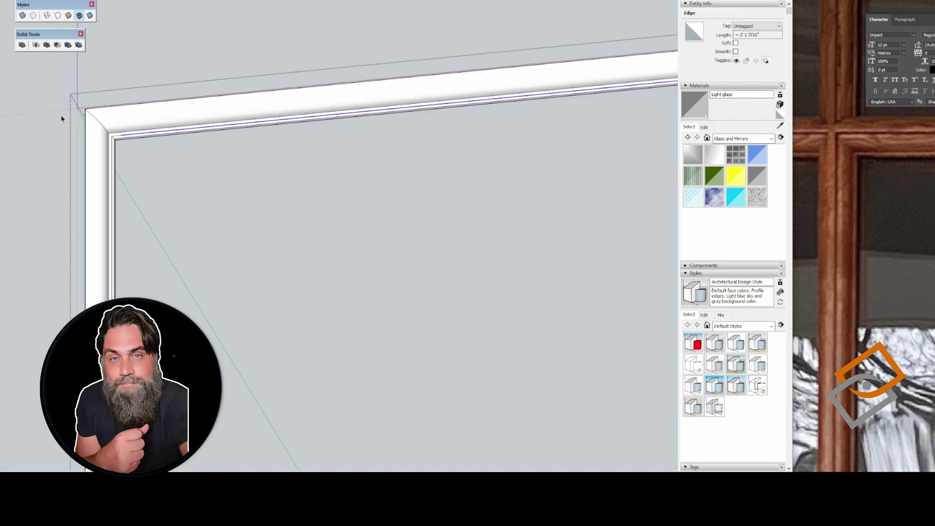
key(Delete)
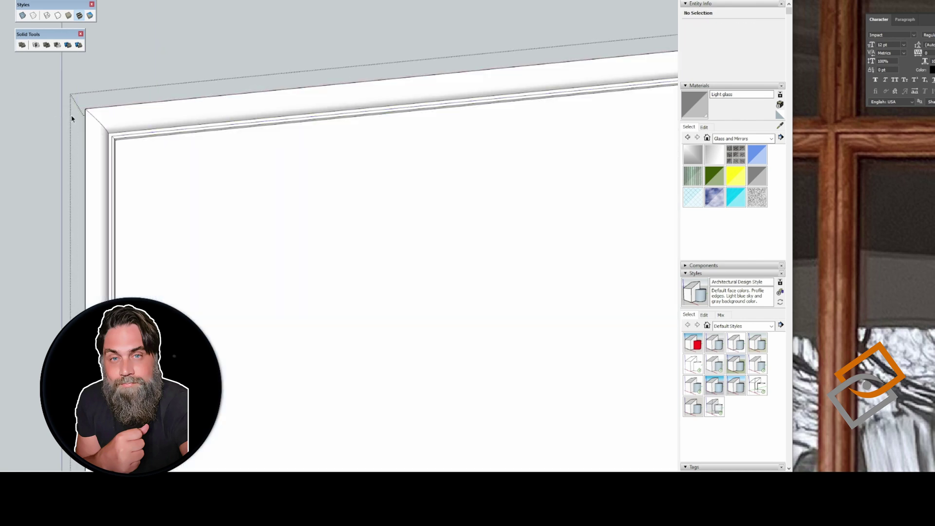
middle_drag(72, 118, 270, 161)
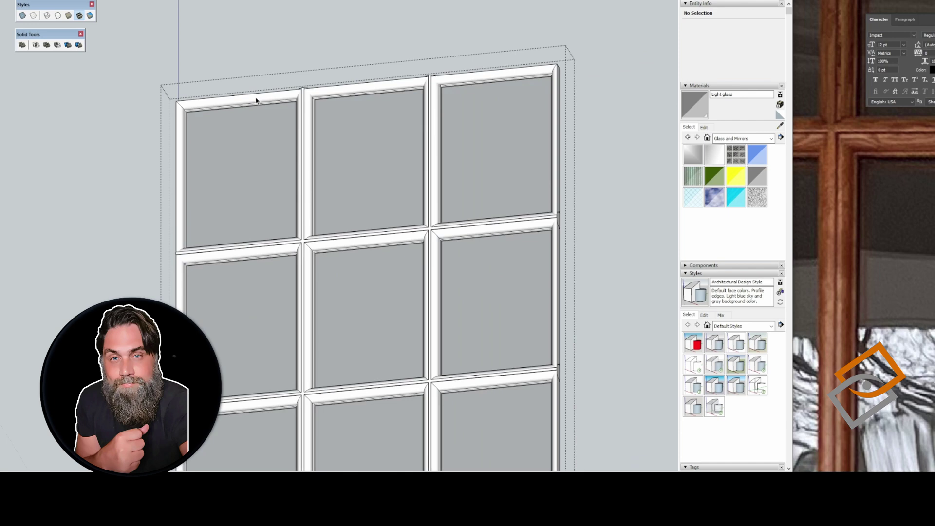
Step: Extend the vertical glazing bars' upper end faces with Push/Pull to the top edge of the edge moulding
scroll(291, 105, up, 5)
middle_drag(211, 107, 399, 326)
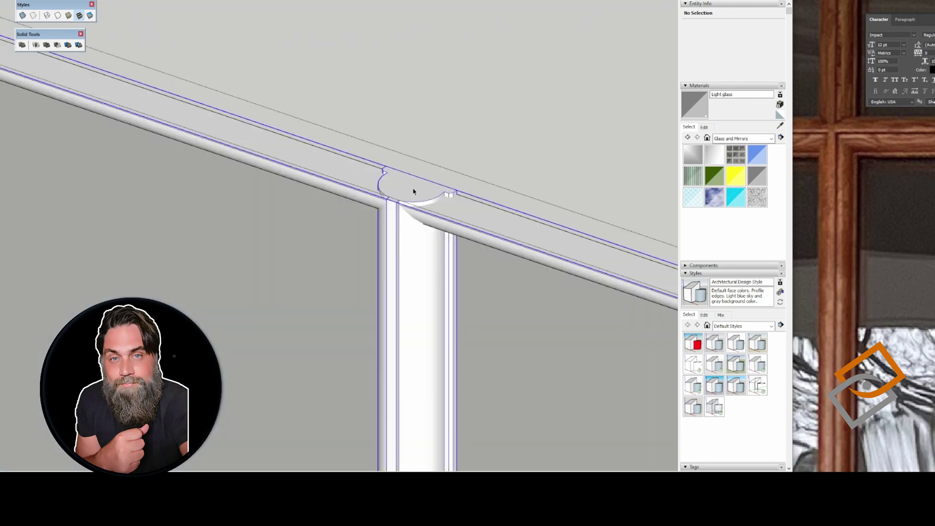
double_click(414, 191)
key(p)
click(427, 197)
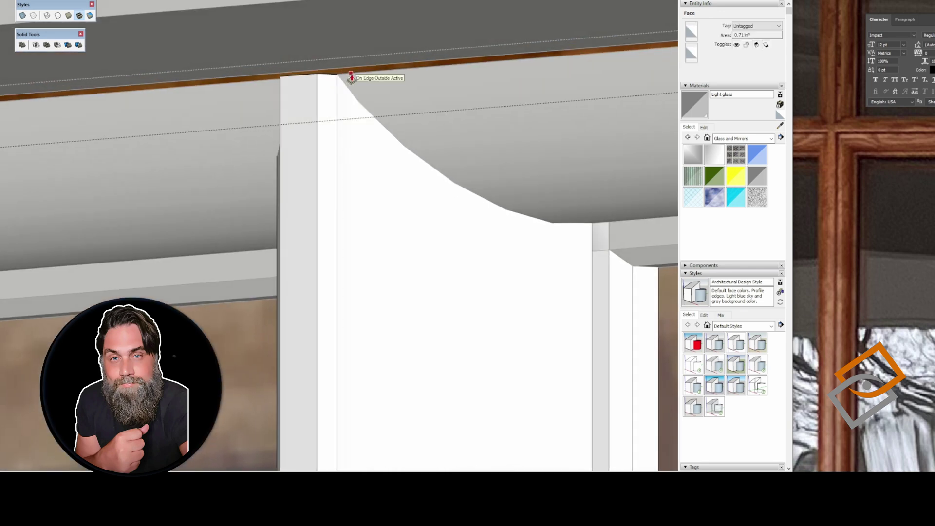
click(351, 78)
scroll(485, 136, down, 5)
scroll(249, 216, up, 5)
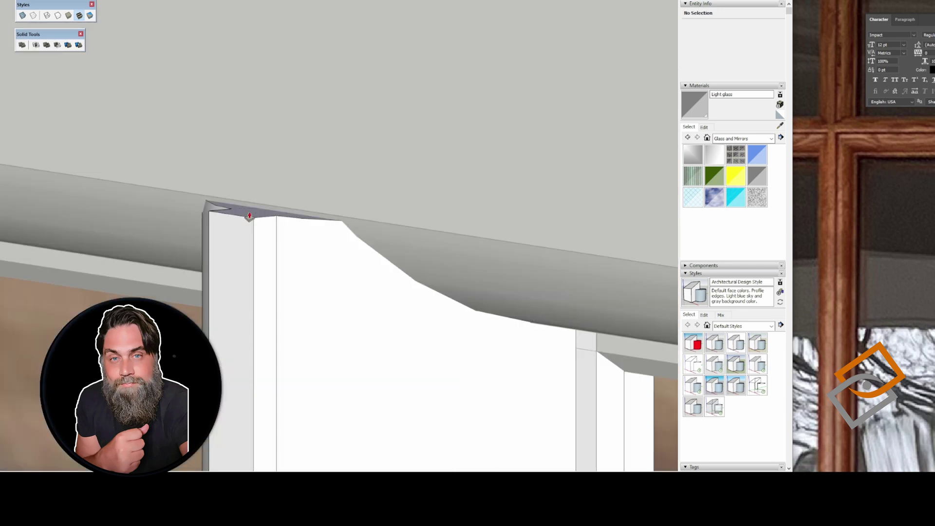
scroll(250, 215, down, 8)
key(space)
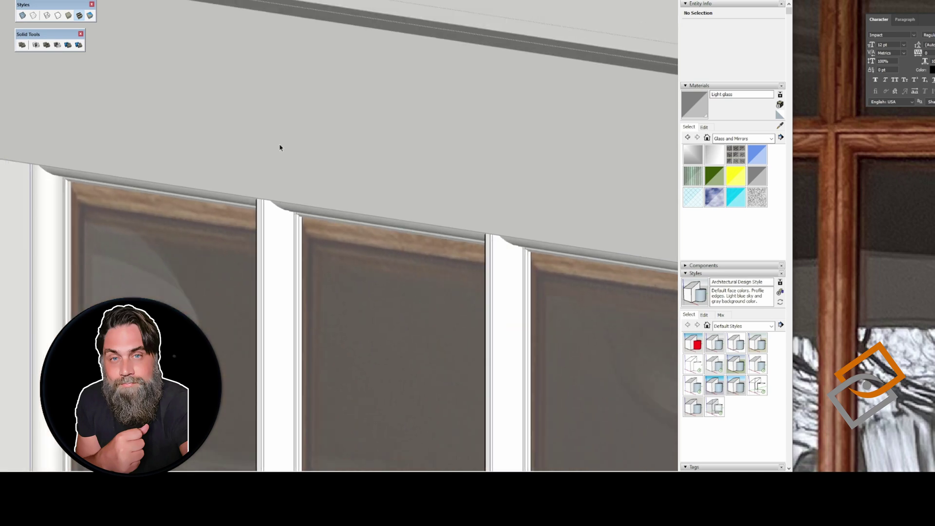
scroll(282, 146, down, 10)
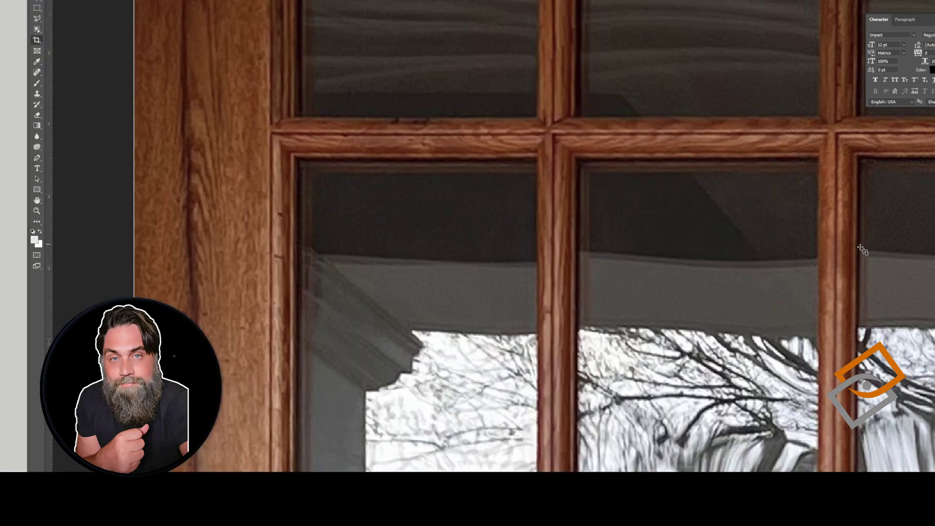
Step: Check the reference photo, return to SketchUp and union the edge moulding with the glazing bar grid into one solid
alt+scroll(450, 206, down, 4)
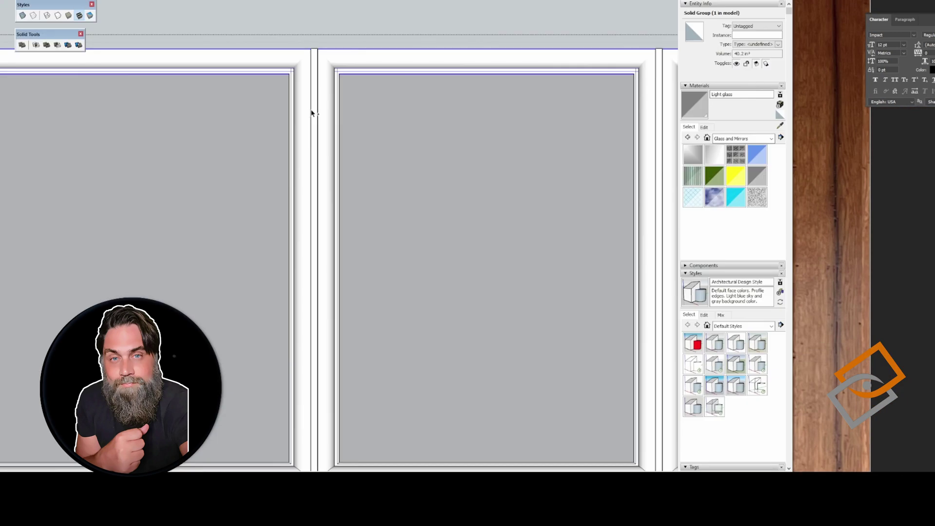
shift+click(311, 113)
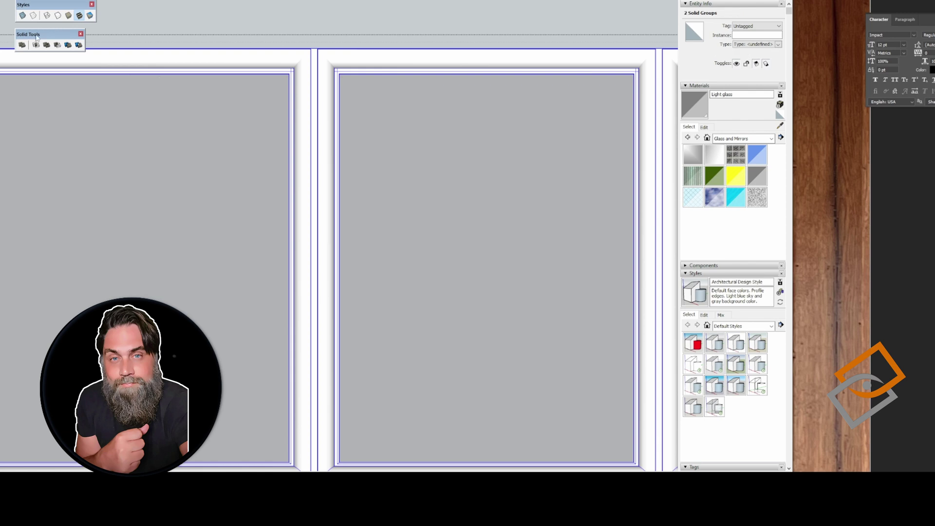
click(46, 45)
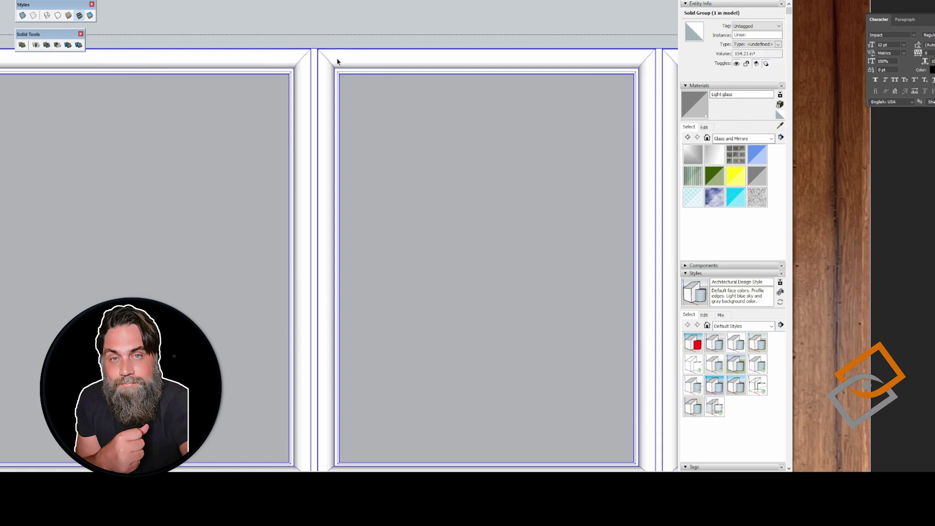
scroll(316, 58, down, 5)
scroll(575, 68, up, 5)
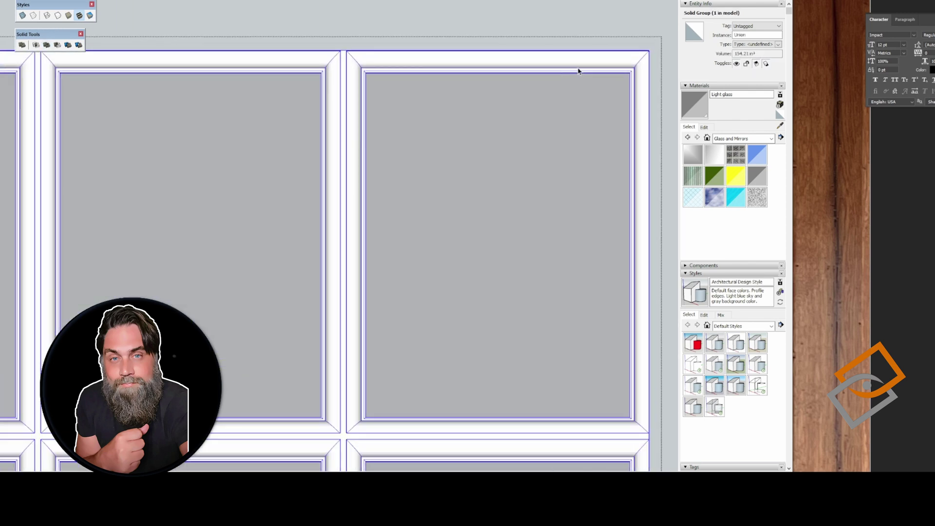
Step: Open the united glazing grid for editing, undo the removal of its geometry and leave the group
double_click(630, 64)
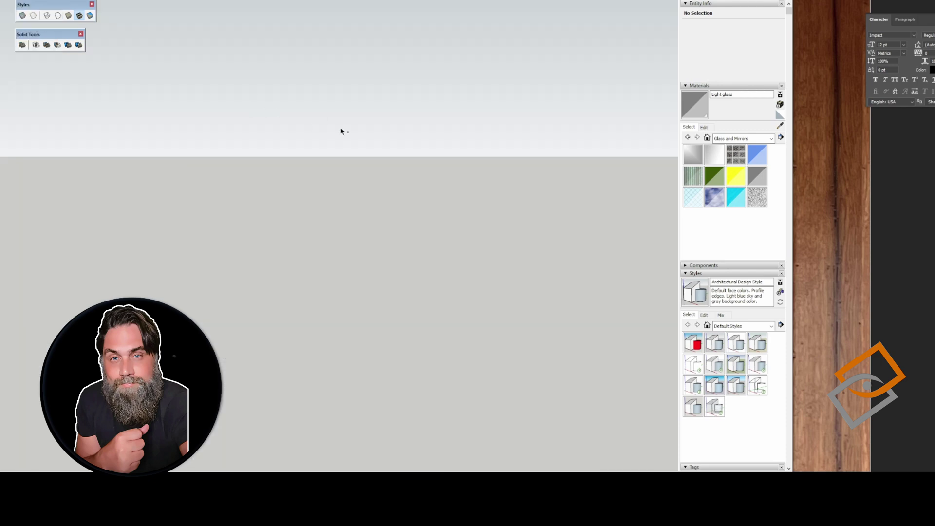
key(ctrl+z)
middle_drag(341, 132, 208, 151)
scroll(369, 141, down, 2)
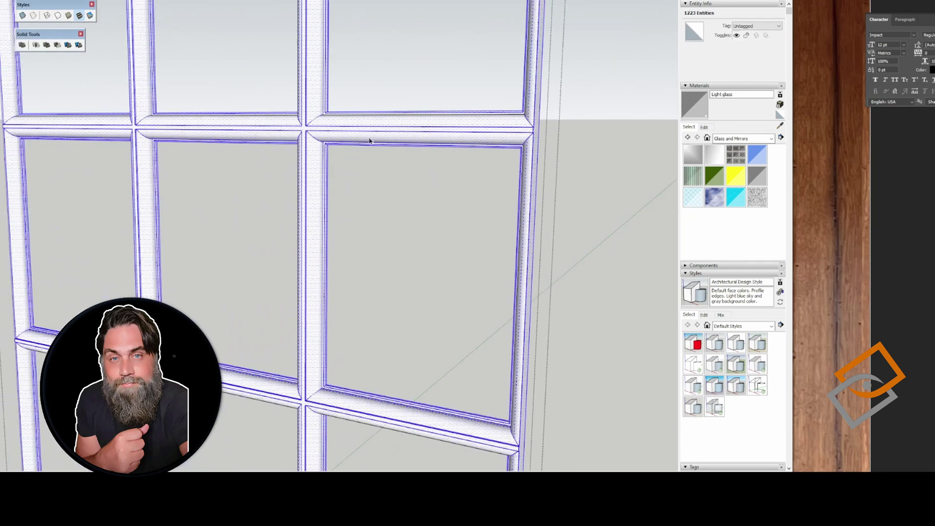
click(383, 222)
middle_drag(514, 128, 586, 144)
scroll(351, 176, down, 3)
click(497, 255)
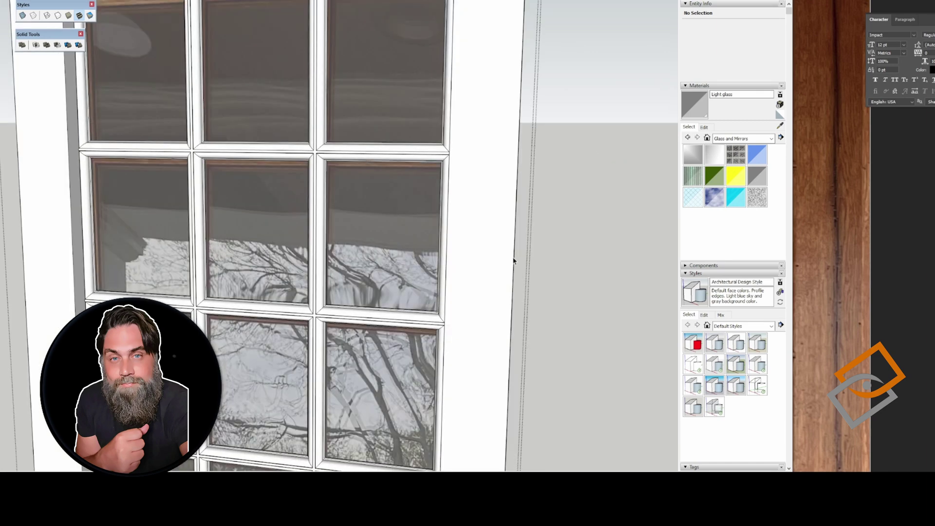
middle_drag(515, 259, 506, 195)
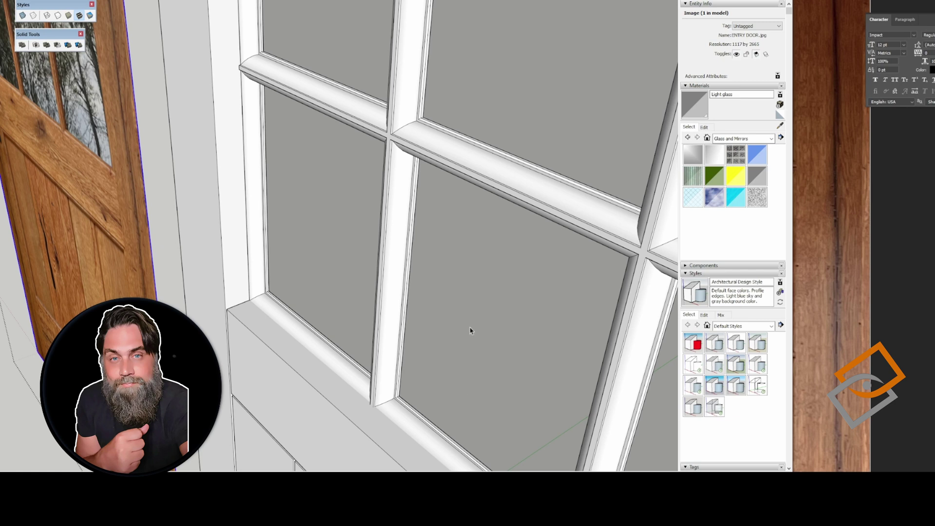
Step: Turn the glazing grid group in the door's window opening into a component and select it
click(461, 175)
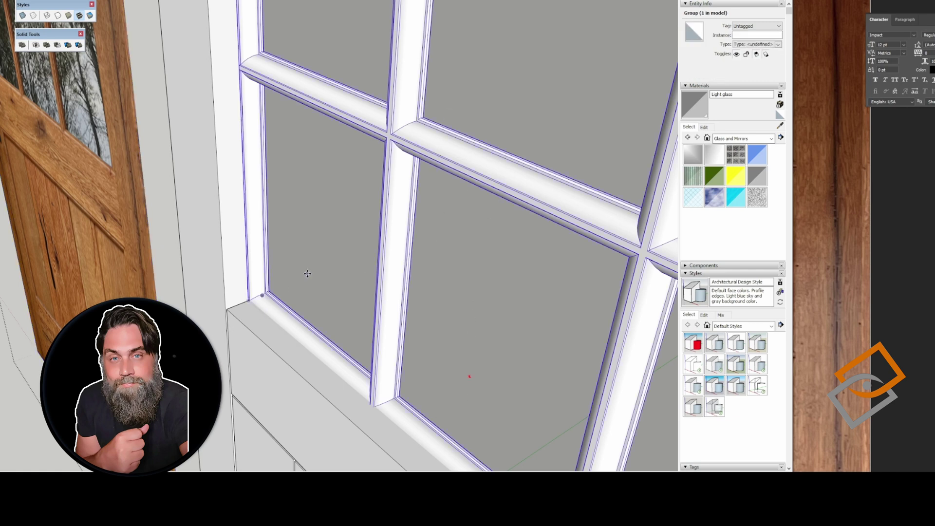
middle_drag(307, 274, 288, 281)
mouse_move(243, 325)
middle_down()
mouse_move(270, 304)
mouse_move(259, 353)
middle_up()
scroll(186, 253, down, 5)
middle_drag(203, 245, 368, 208)
key(space)
click(368, 208)
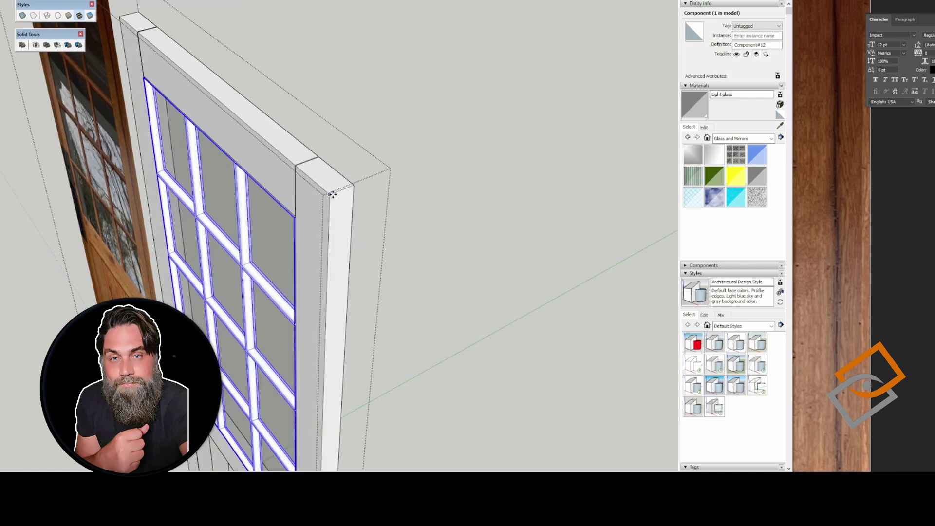
Step: Copy the glazing grid component along the green axis, clear of the door on its other side
click(329, 194)
key(ctrl)
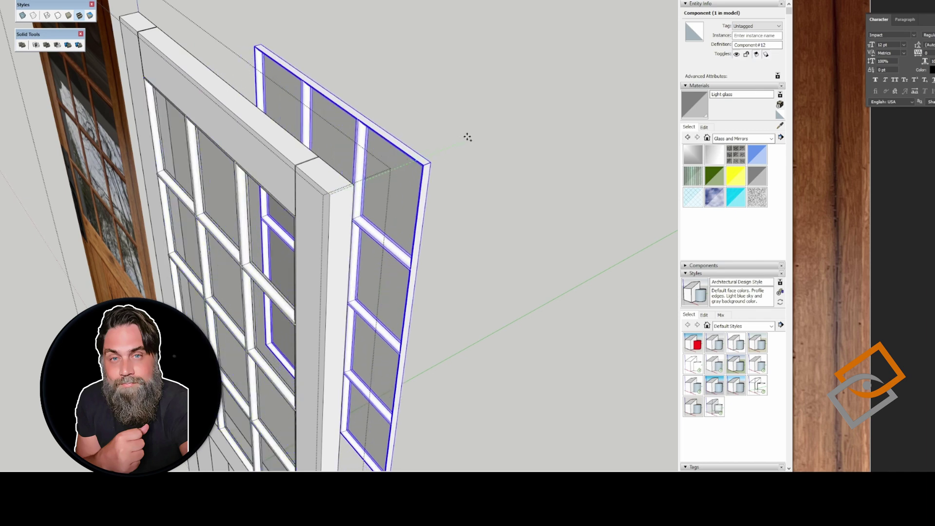
click(467, 137)
Step: Flip the copied glazing grid front to back by scaling it along the green axis about its opposite face
middle_drag(345, 286, 207, 325)
key(s)
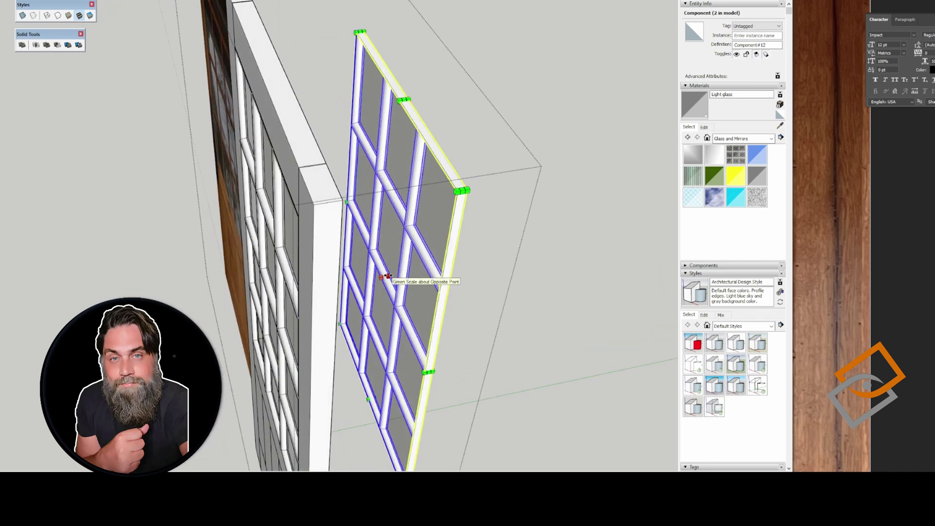
click(385, 276)
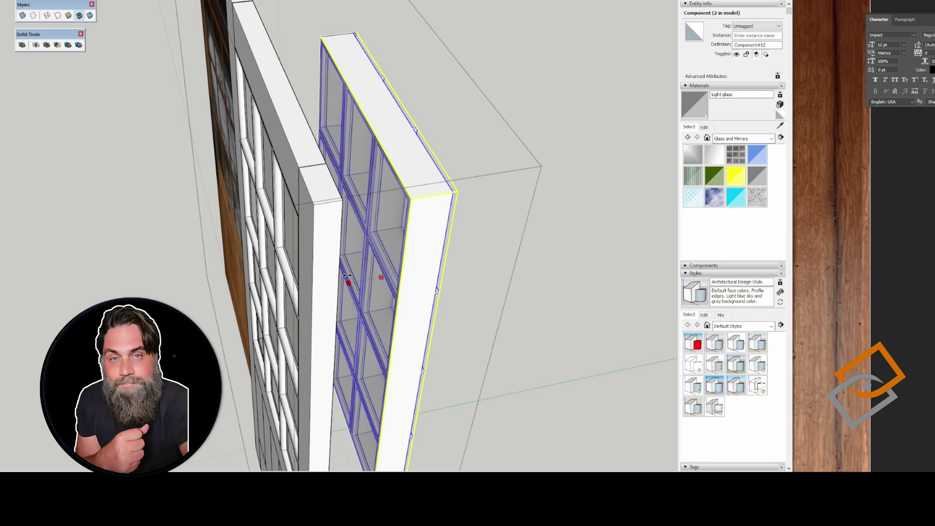
click(347, 279)
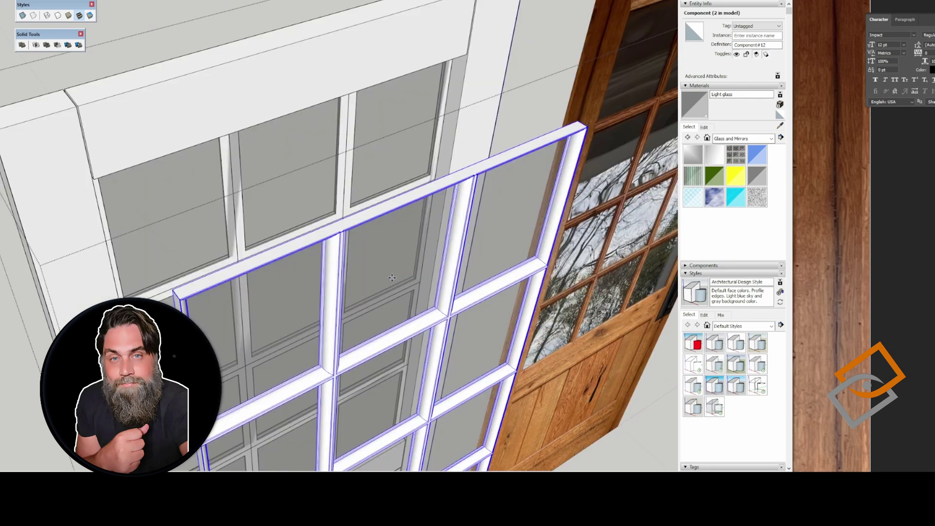
Step: Move the flipped grid copy along the green axis into the other side of the door's window opening
click(393, 278)
click(379, 267)
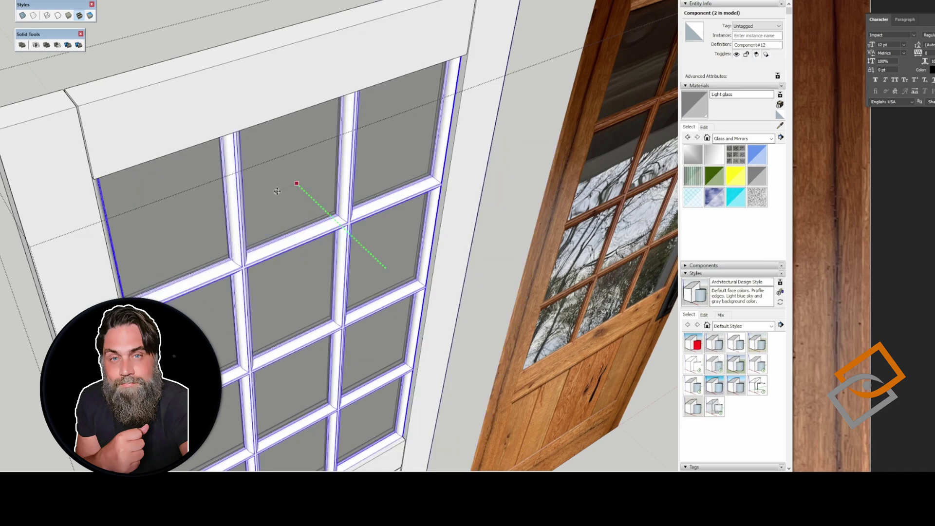
click(292, 184)
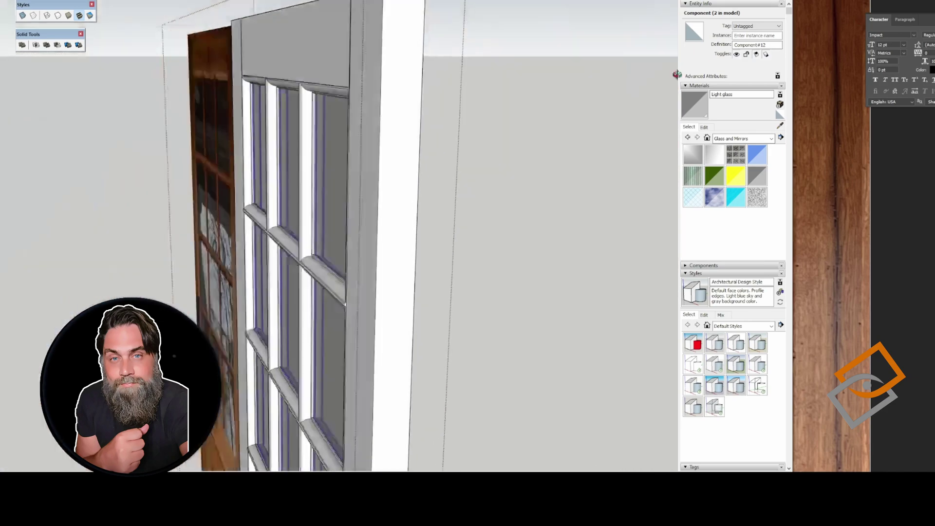